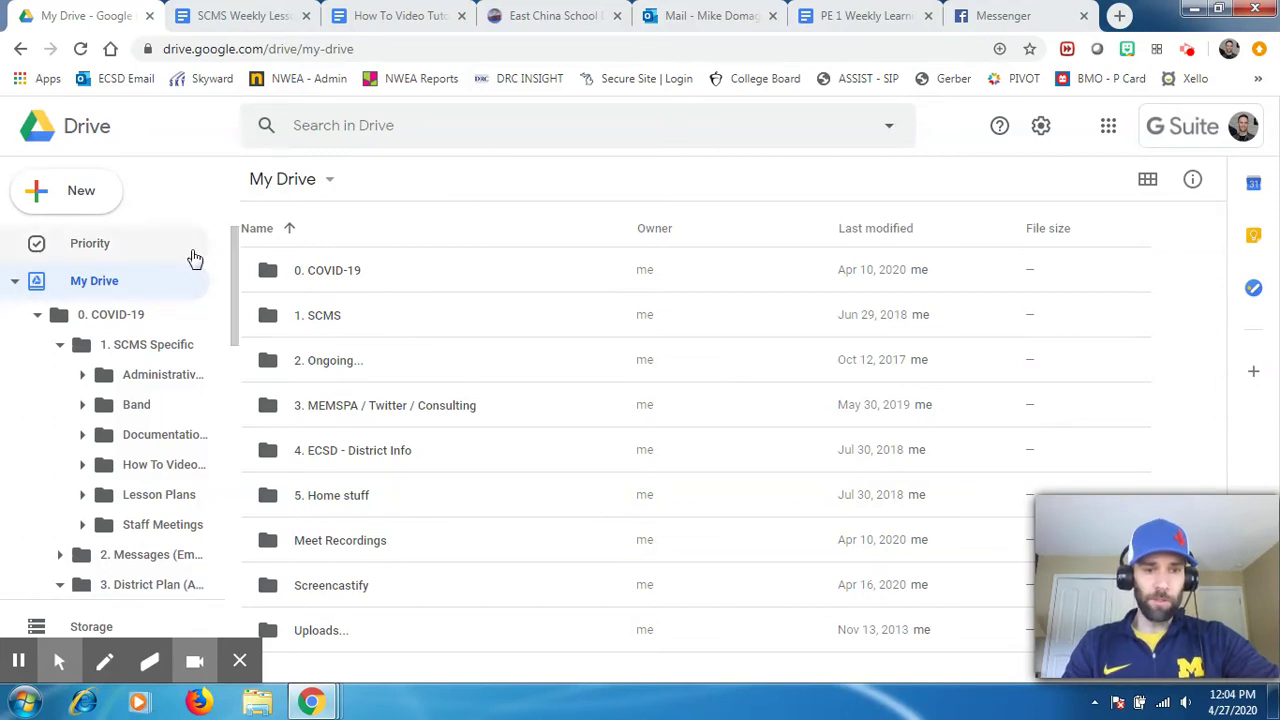
Open 0. COVID-19 then 1. SCMS Specific in Drive and start a new Google Form there
{"action": "mouse_move", "coordinate": [165, 655]}
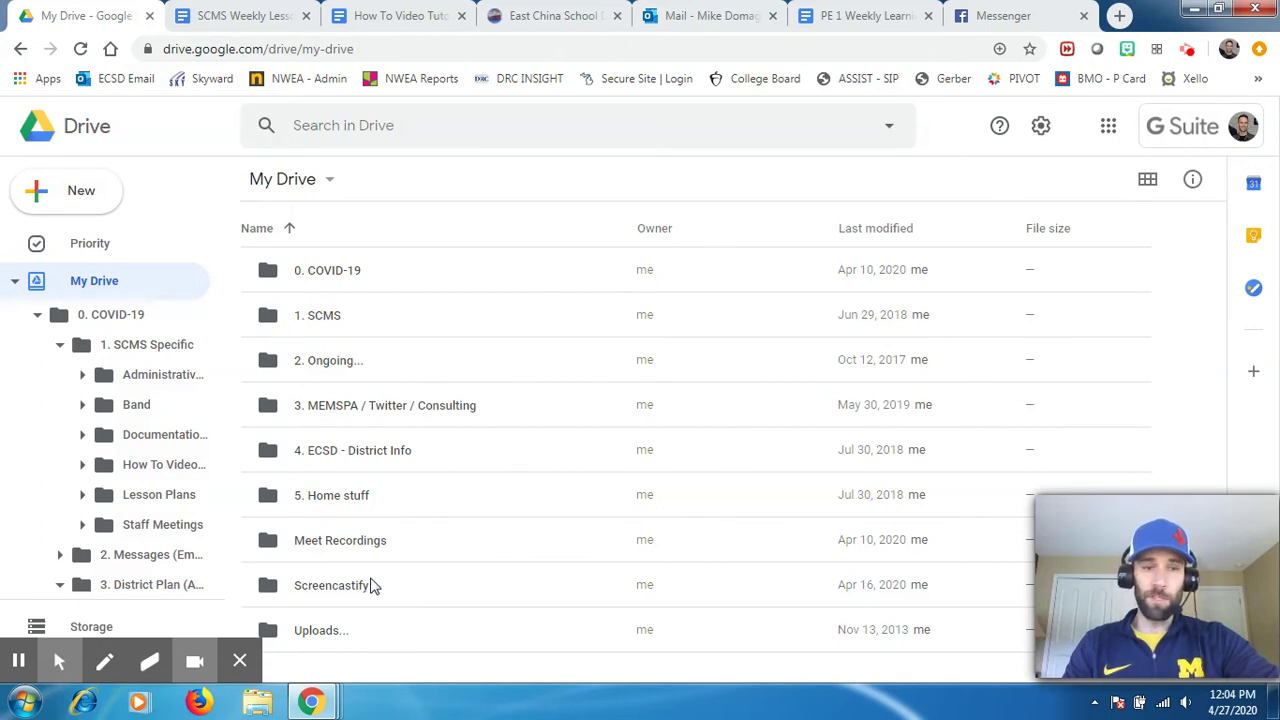
{"action": "double_click", "coordinate": [316, 272]}
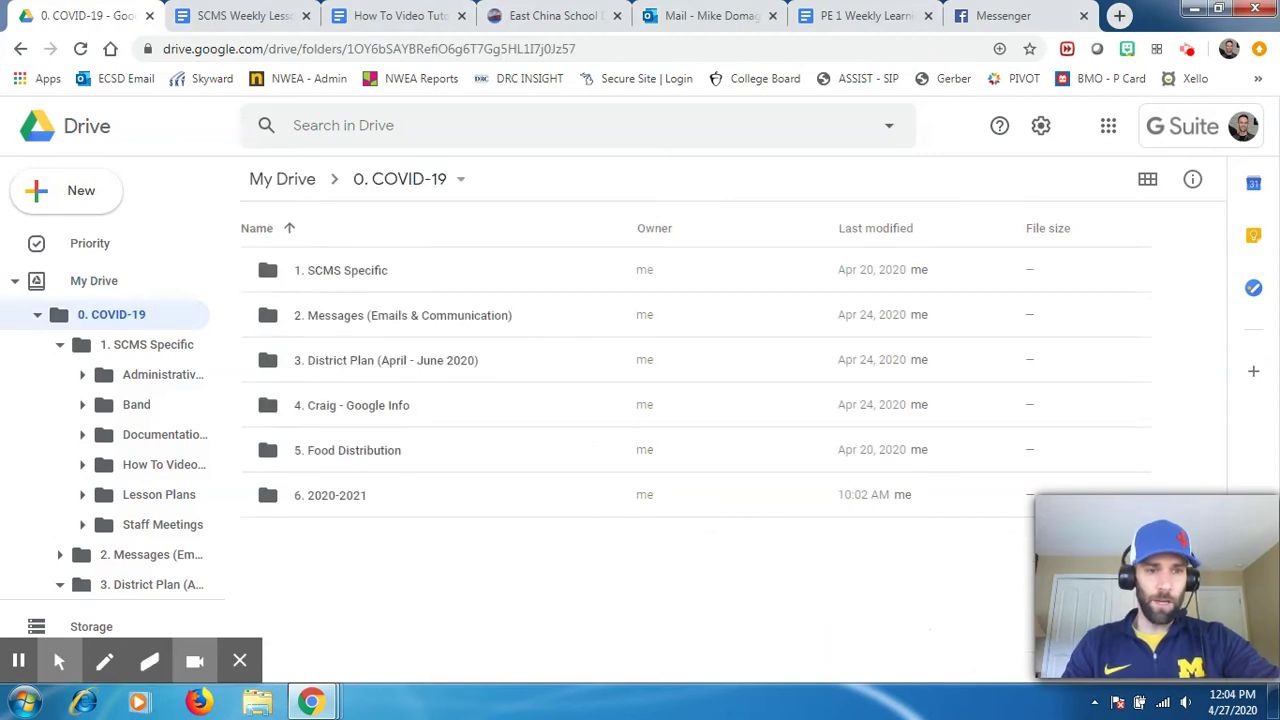
{"action": "double_click", "coordinate": [335, 280]}
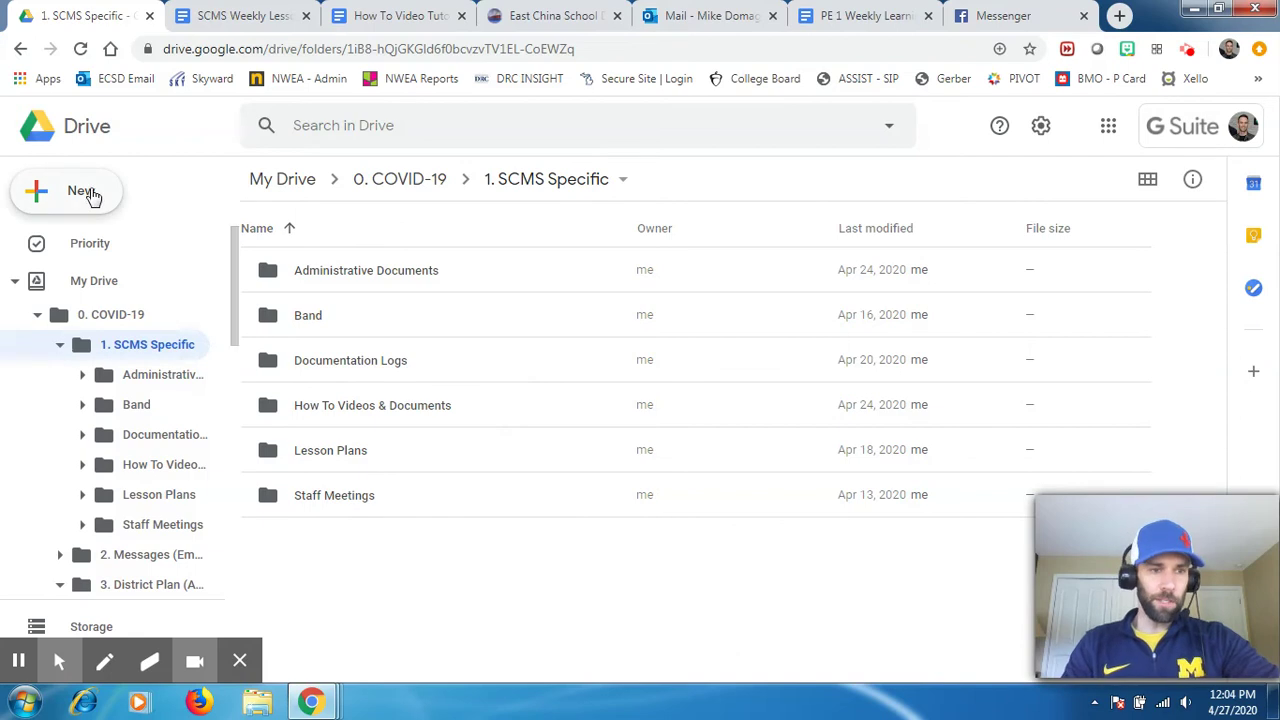
{"action": "left_click", "coordinate": [91, 194]}
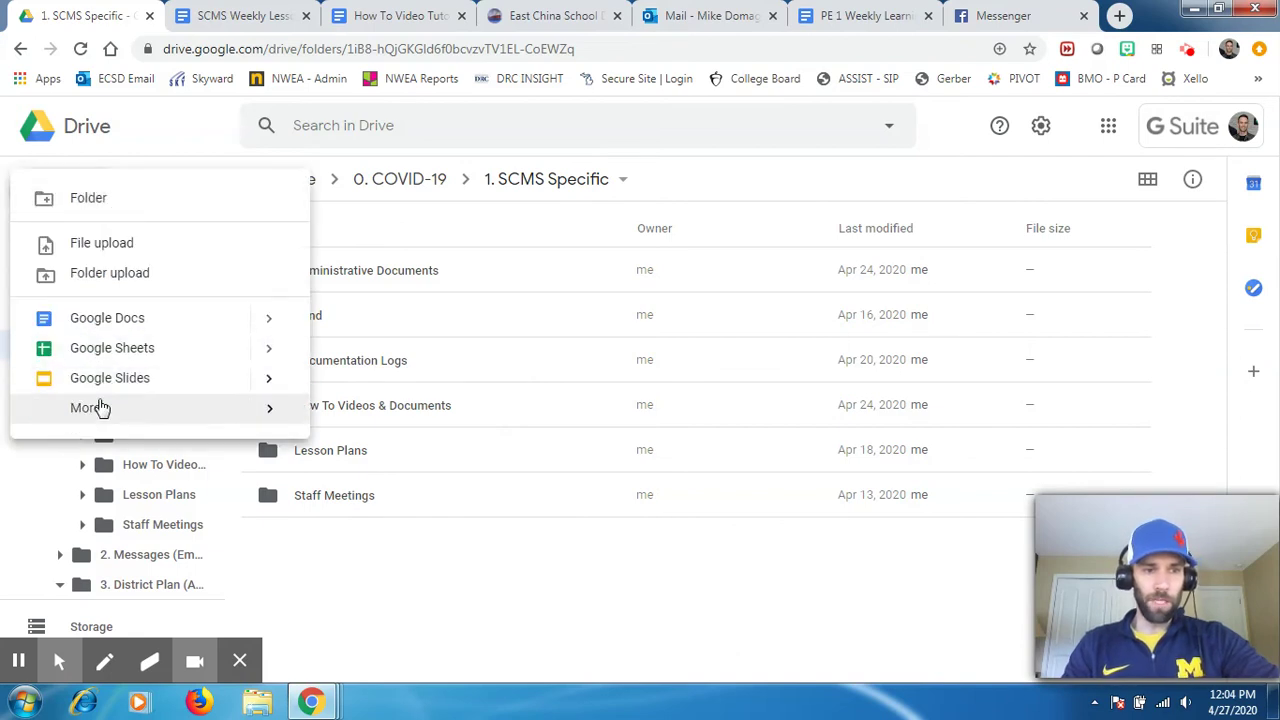
{"action": "mouse_move", "coordinate": [98, 411]}
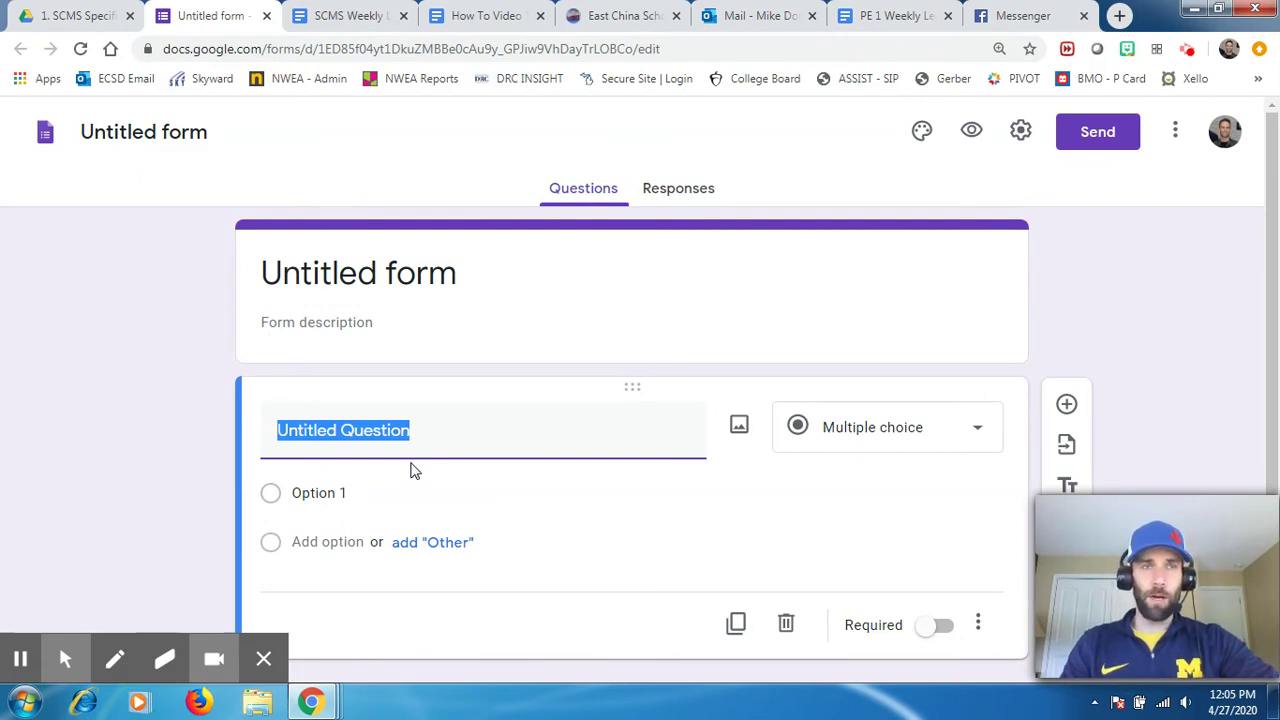
Title the form 'Math 8 Exit Ticket - May 1, 2020'
{"action": "left_click", "coordinate": [421, 272]}
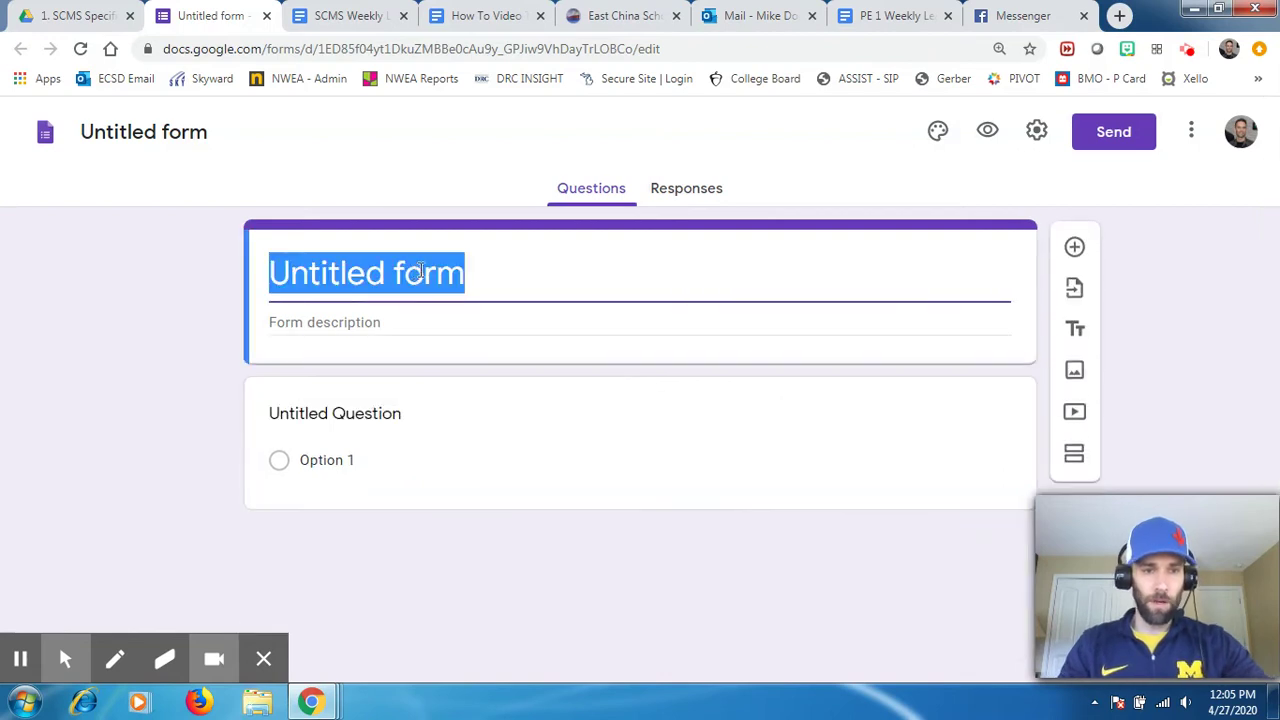
{"action": "type", "text": "Math 8"}
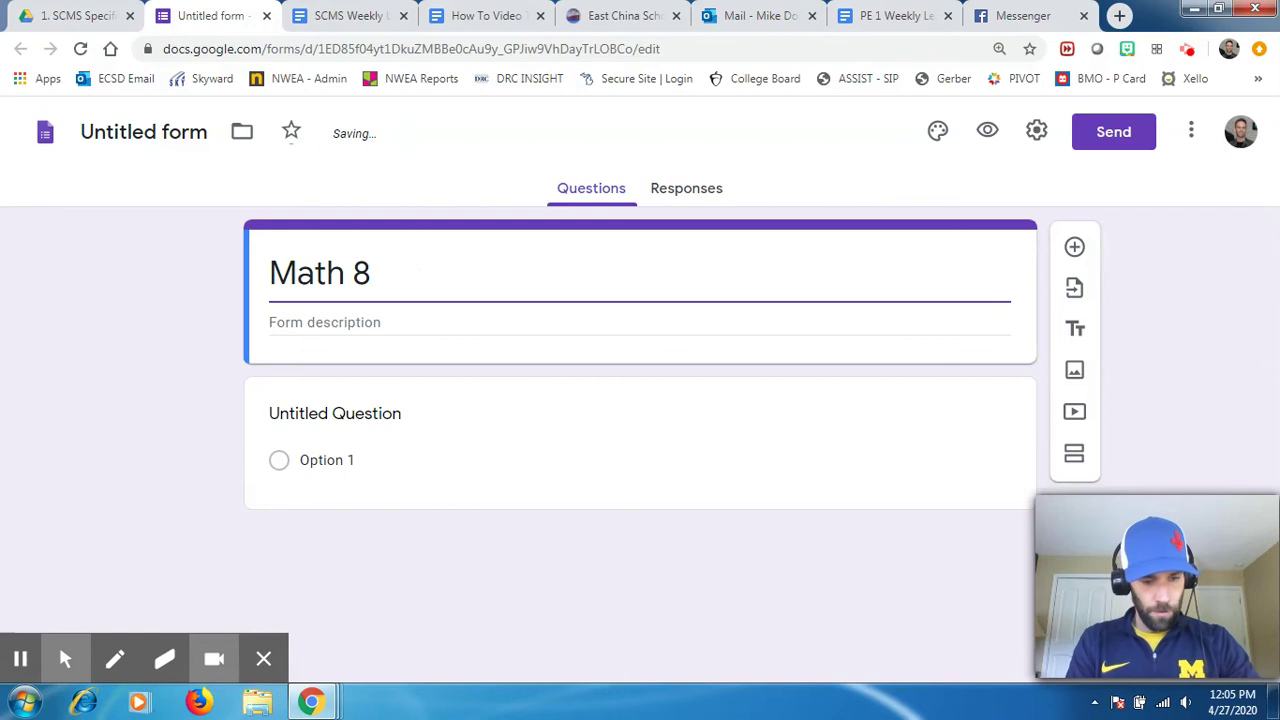
{"action": "type", "text": " Exit Ticket"}
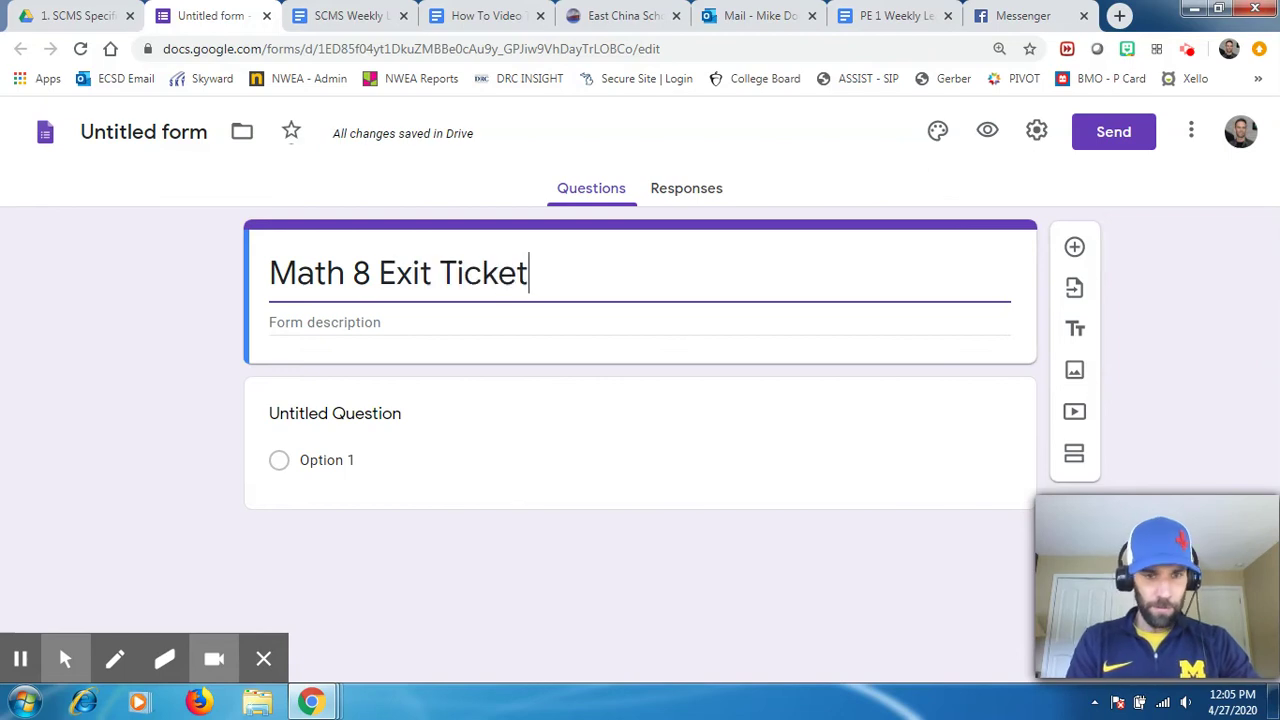
{"action": "type", "text": " - May"}
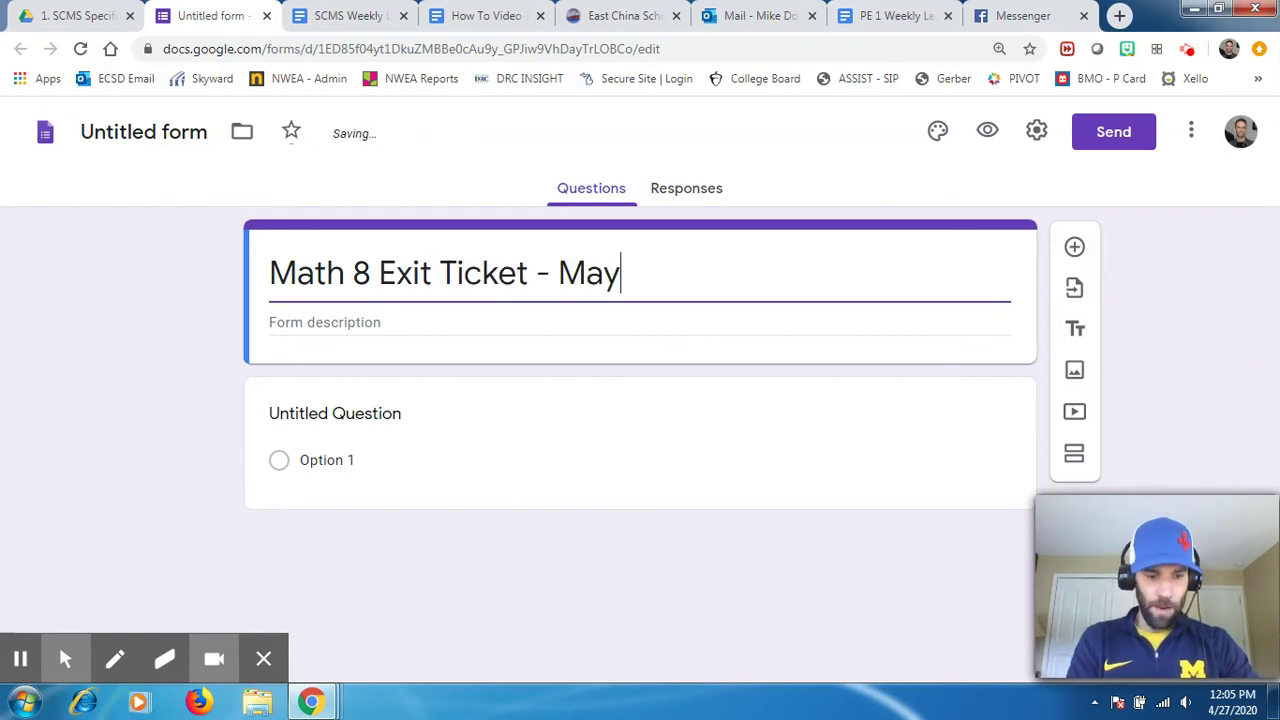
{"action": "type", "text": " 1, 2020"}
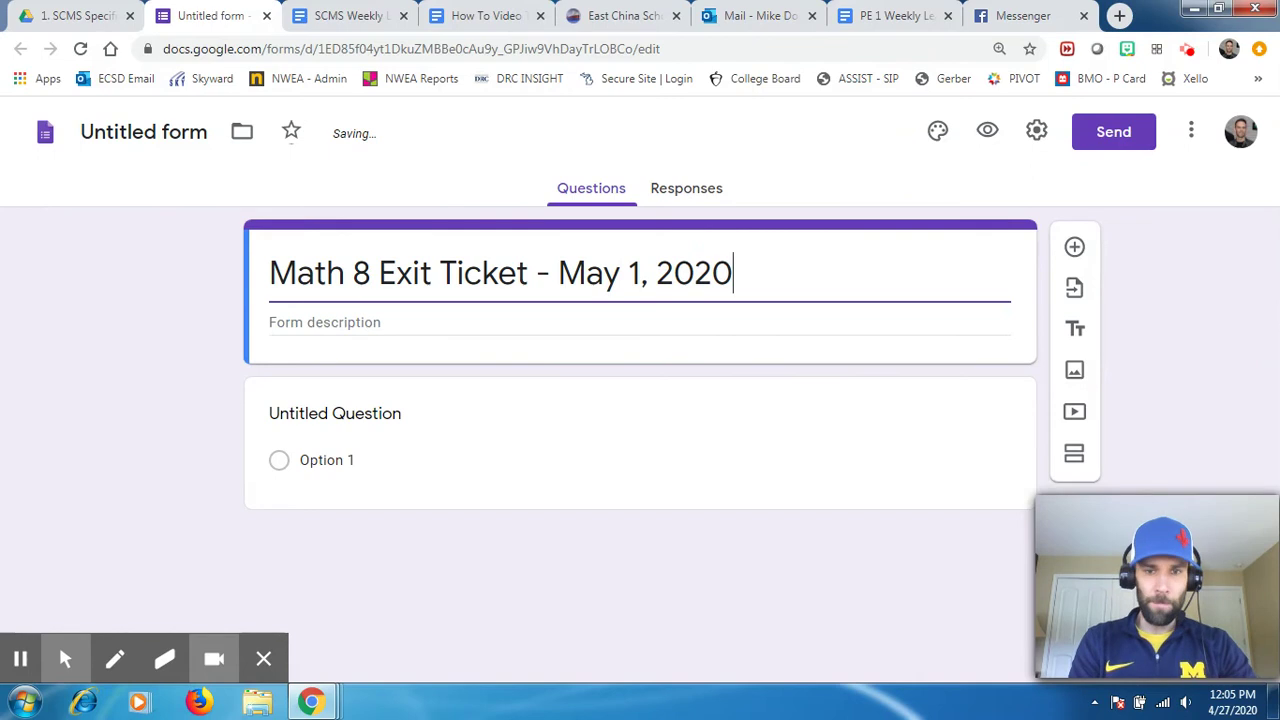
{"action": "left_click", "coordinate": [423, 388]}
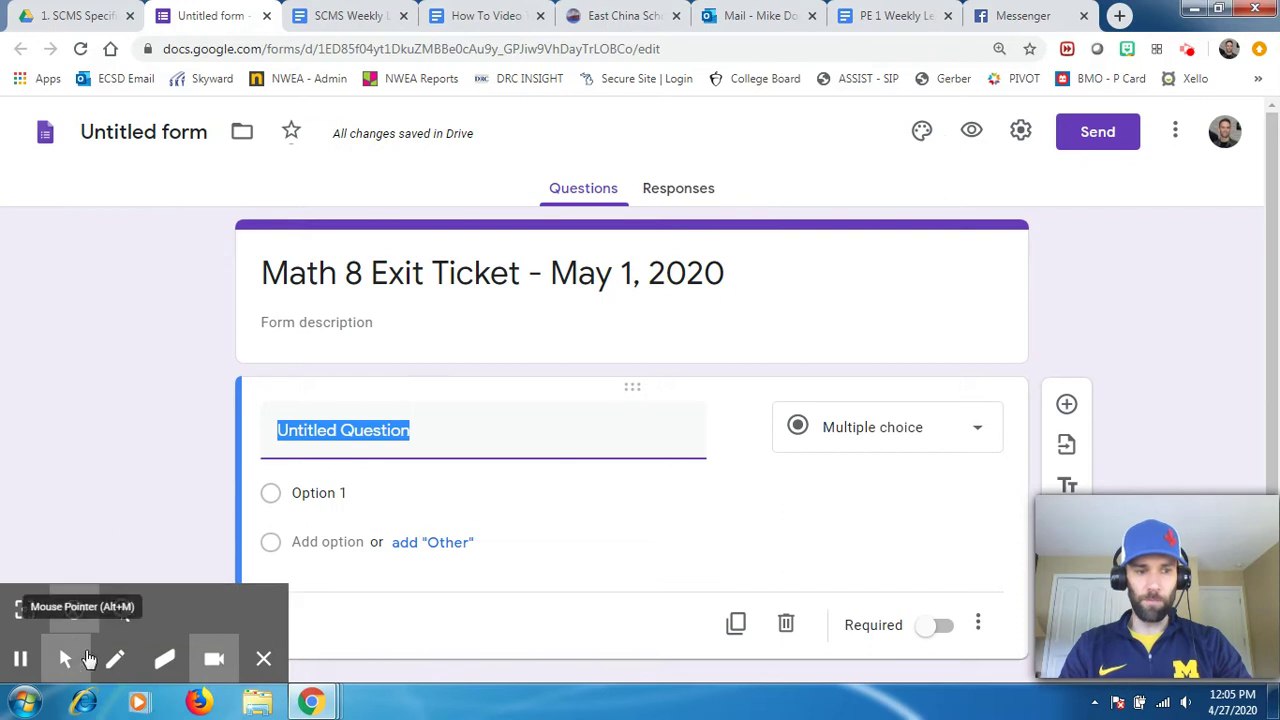
{"action": "left_click", "coordinate": [65, 658]}
{"action": "left_click", "coordinate": [24, 609]}
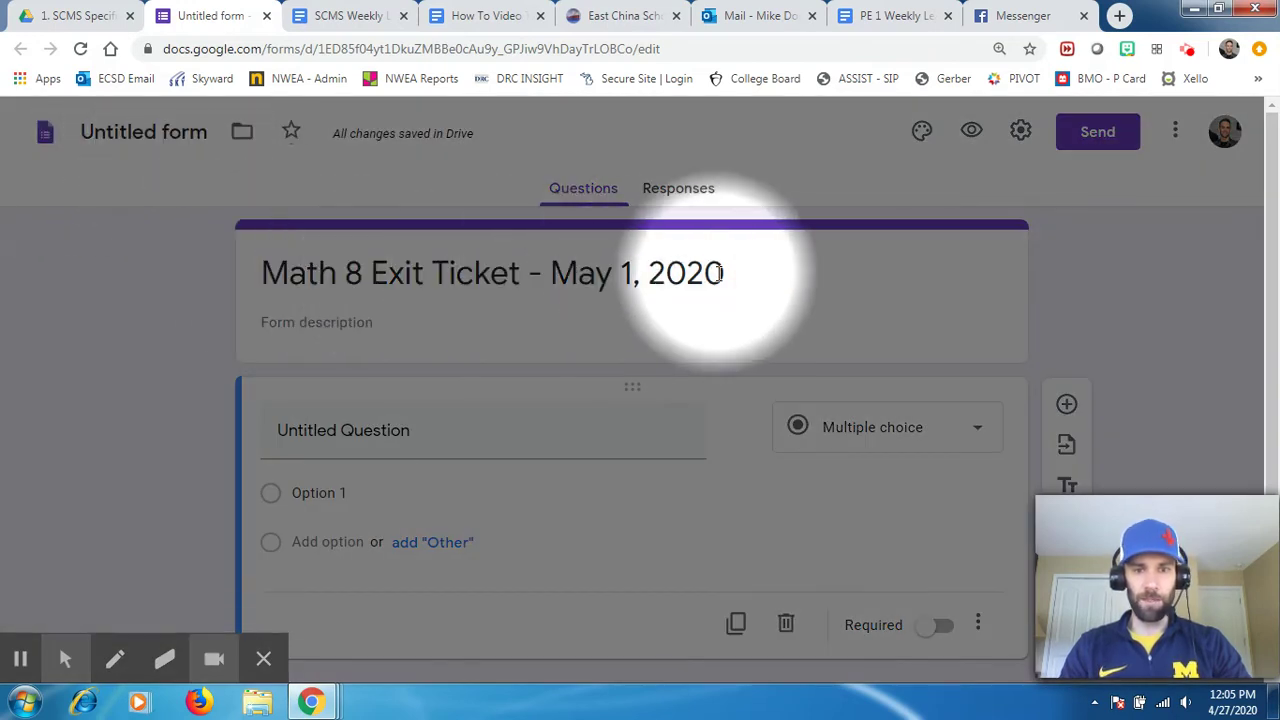
Name the file 'Math 8 Exit Ticket - May 1, 2020' to match the form title
{"action": "left_click", "coordinate": [128, 133]}
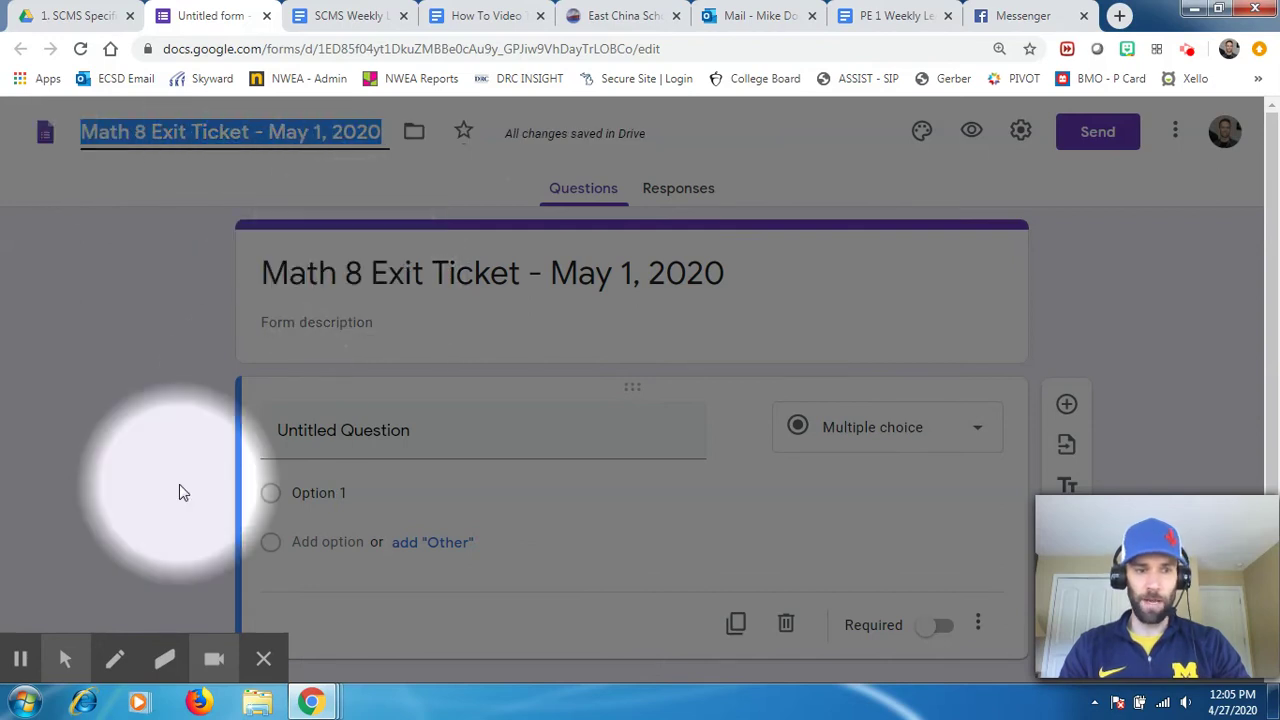
{"action": "left_click", "coordinate": [65, 658]}
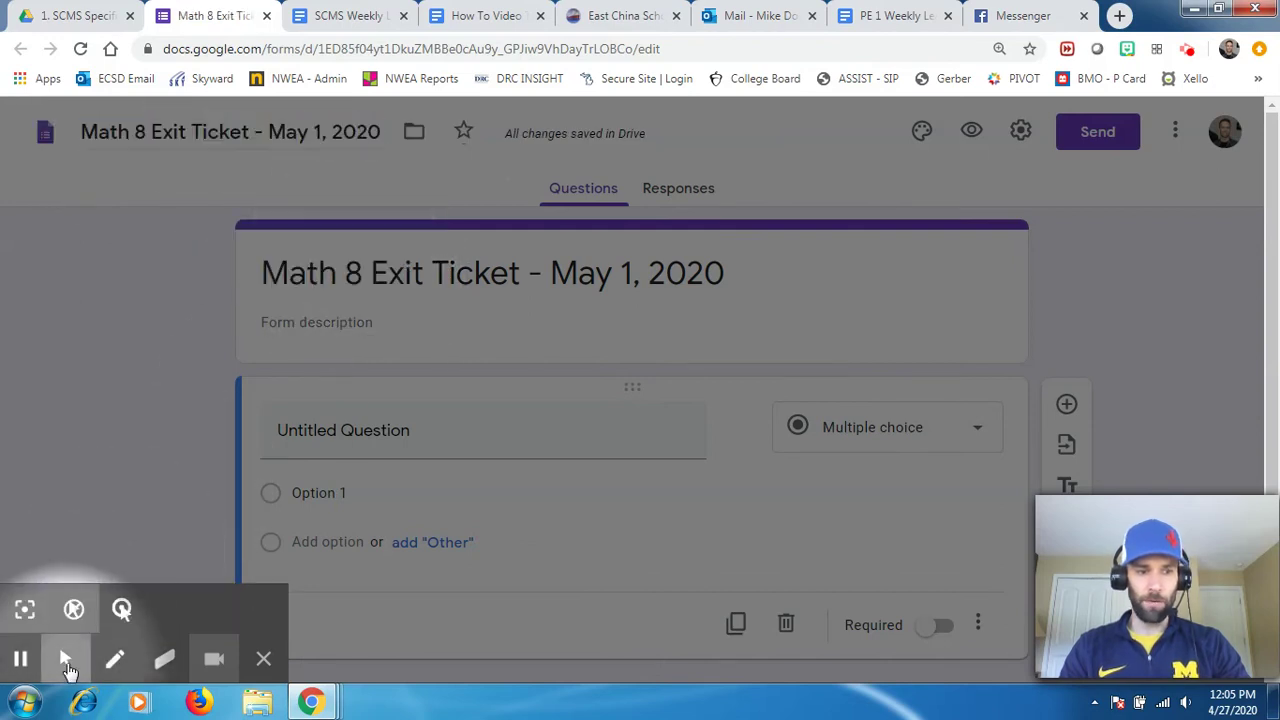
{"action": "left_click", "coordinate": [24, 610]}
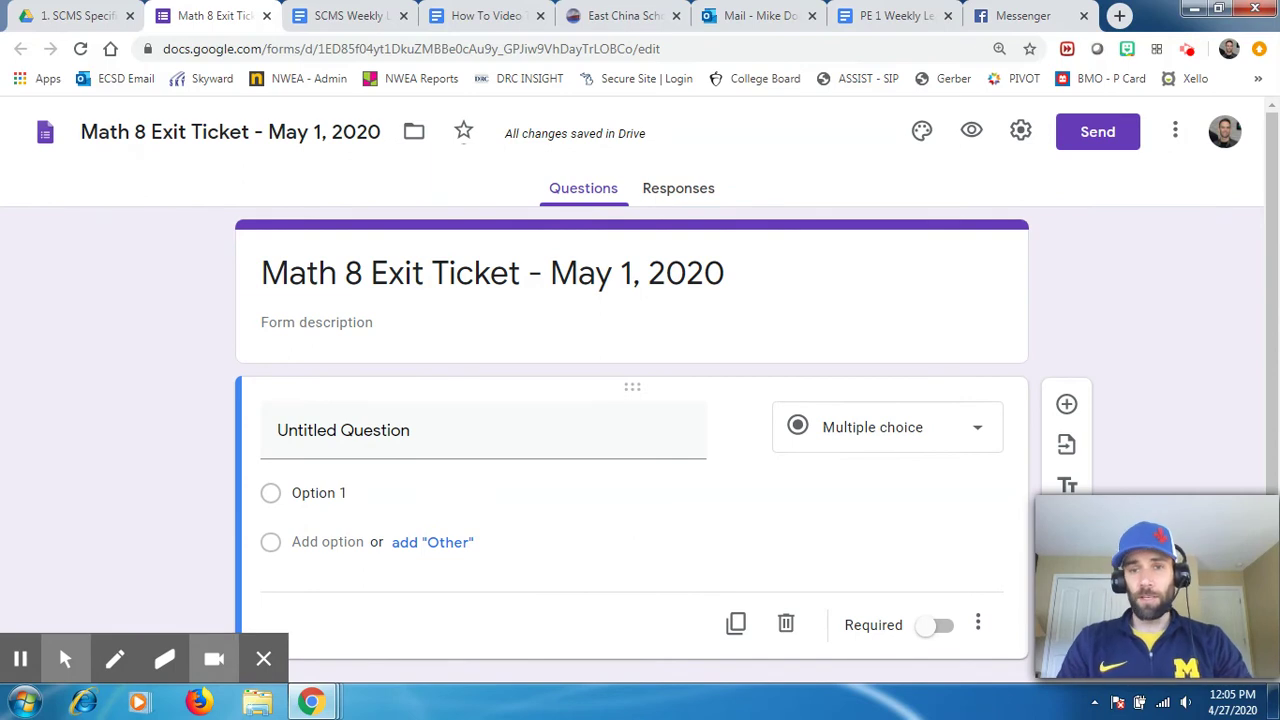
Enter the first question 'Did you complete the lesson from April 27 - M…' with choice Yes
{"action": "left_click", "coordinate": [439, 427]}
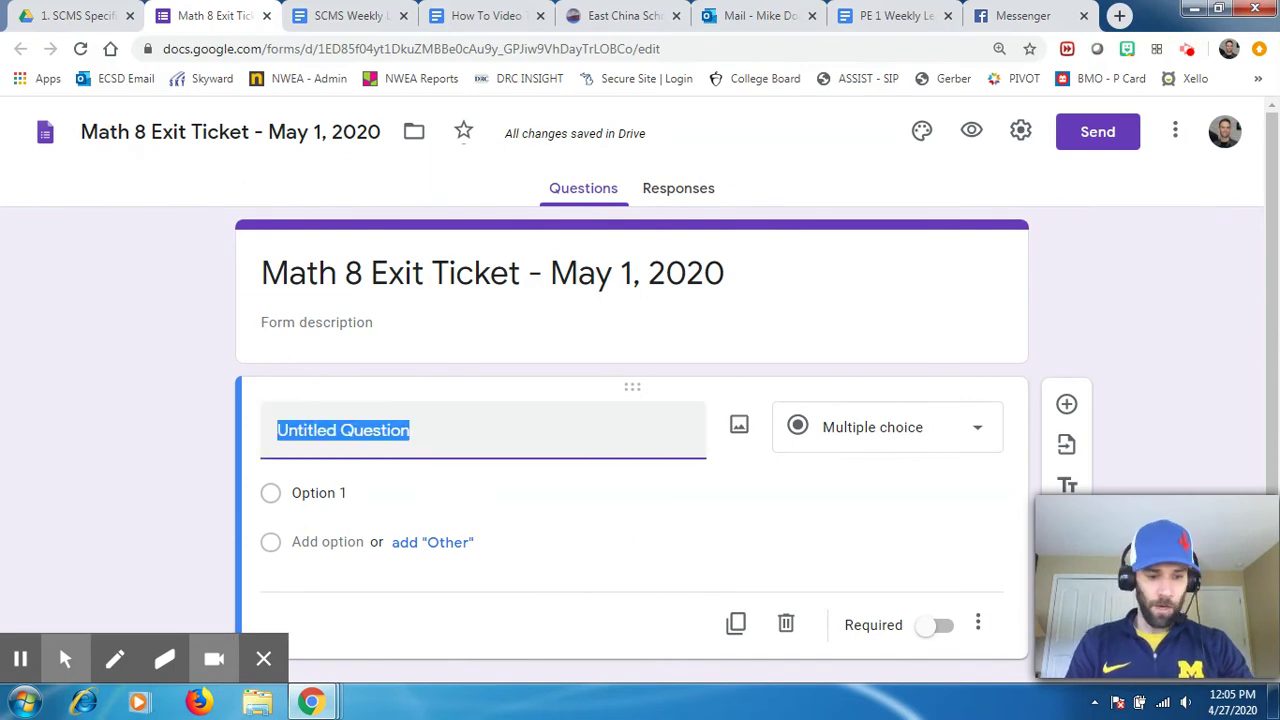
{"action": "type", "text": "Did you complet"}
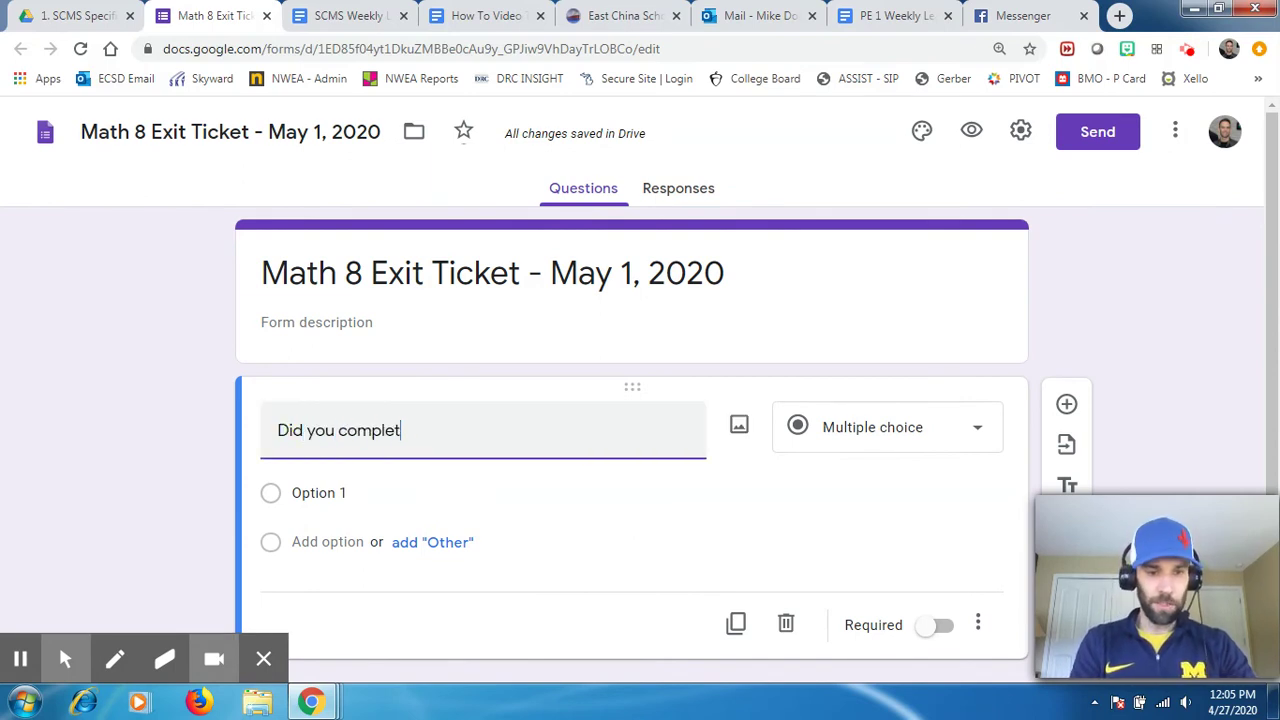
{"action": "type", "text": "e the lesson"}
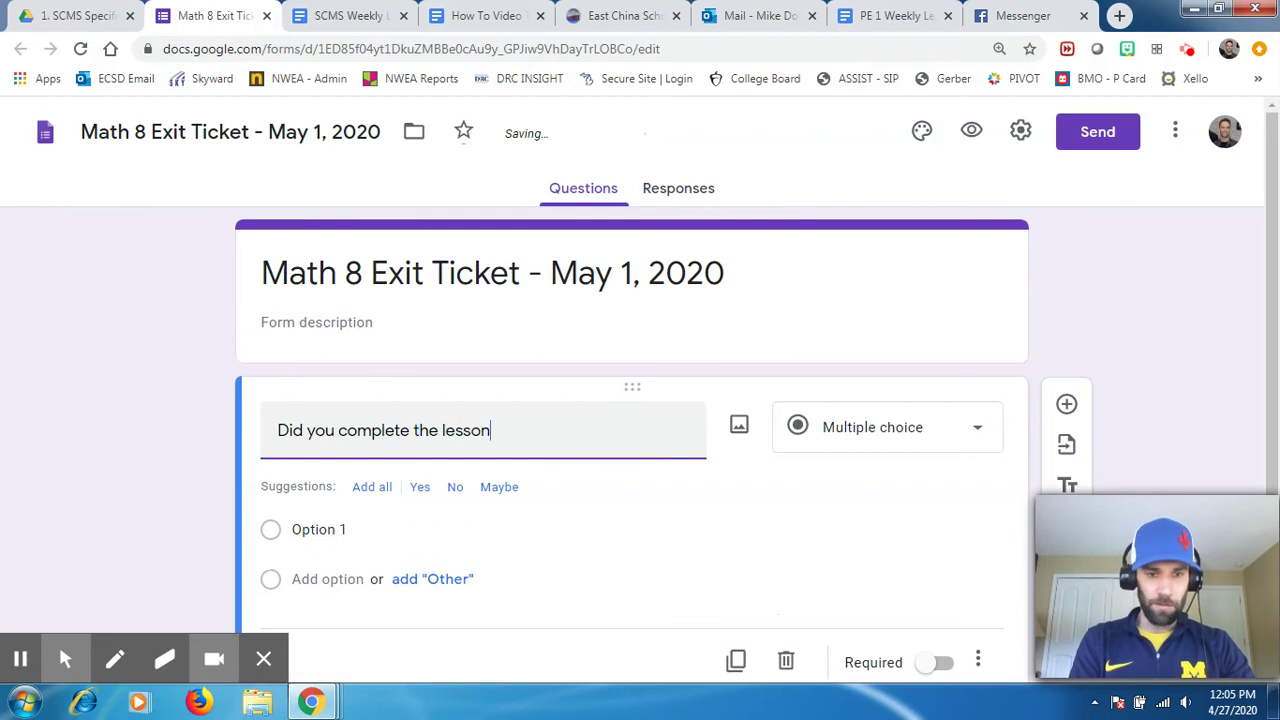
{"action": "type", "text": " from Ap"}
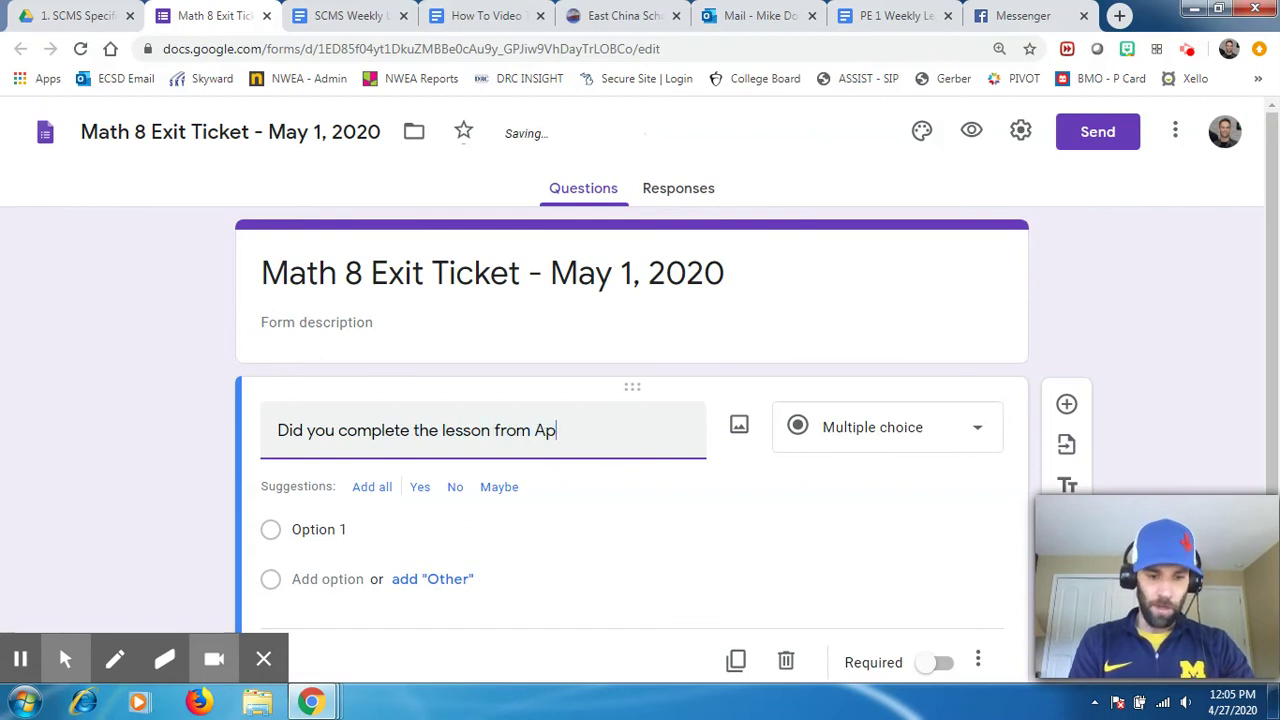
{"action": "type", "text": "ril 27 - May 1?"}
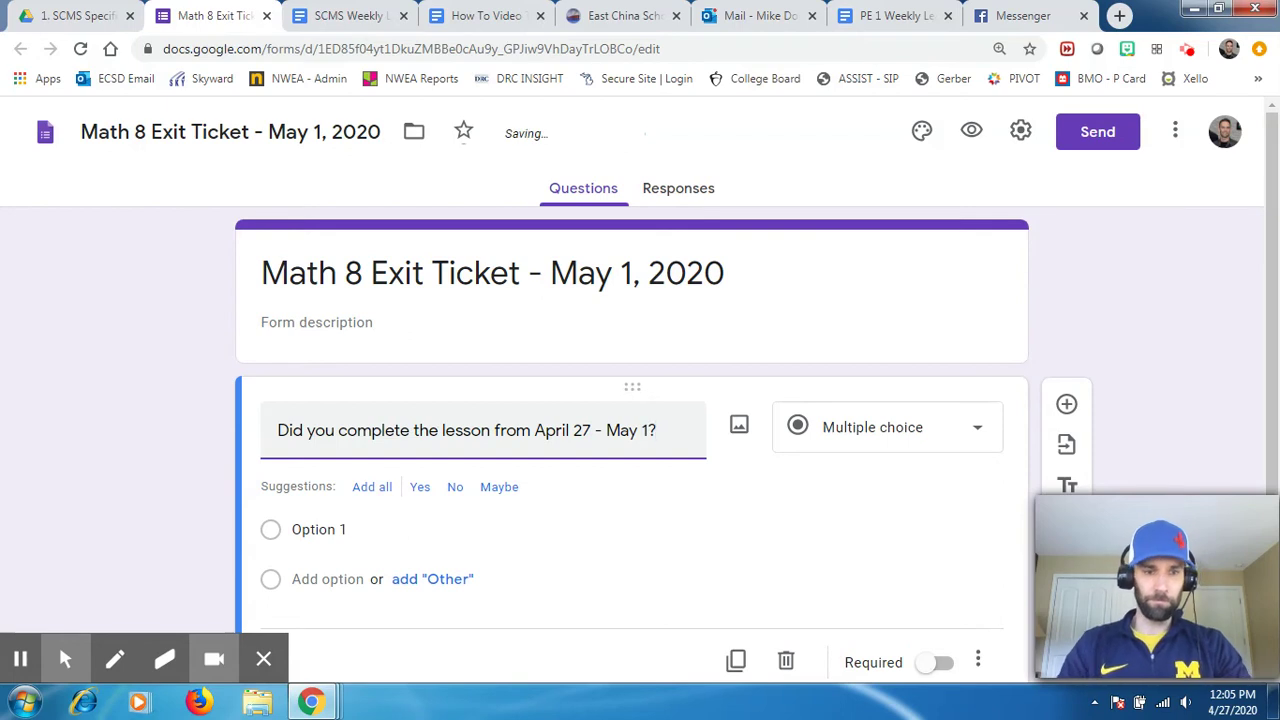
{"action": "left_click", "coordinate": [329, 529]}
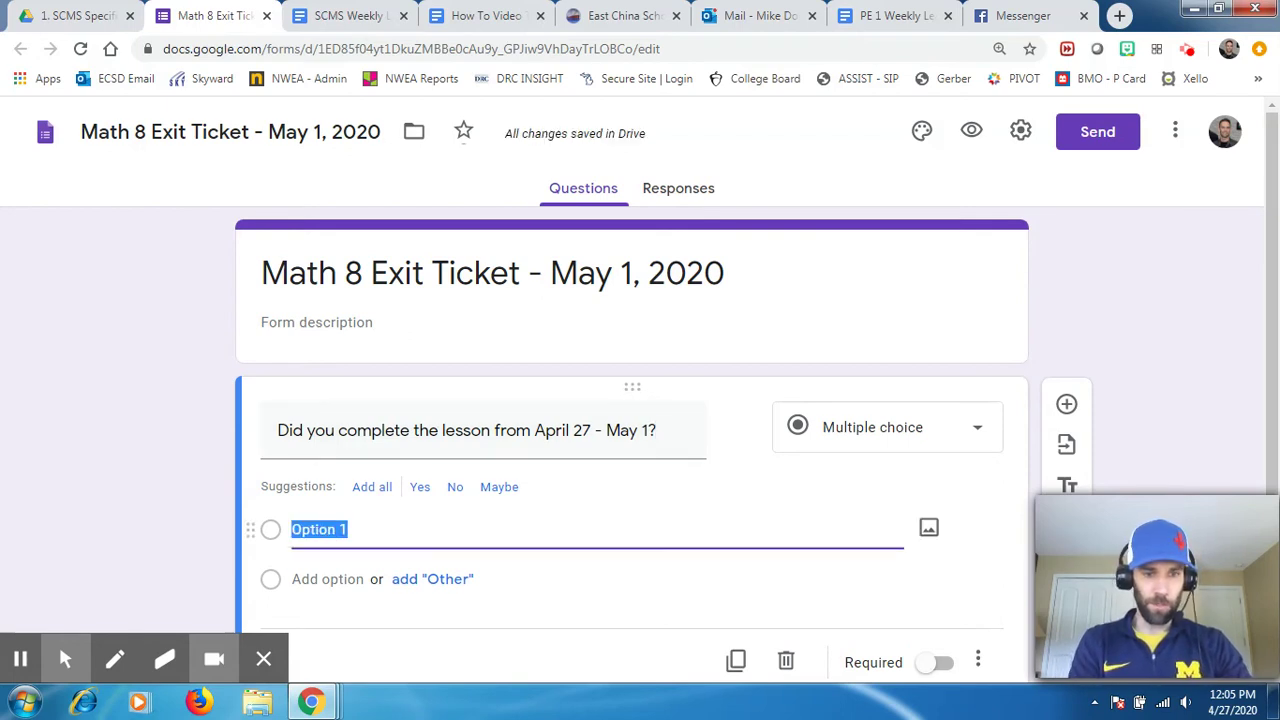
{"action": "type", "text": "Yes"}
{"action": "key", "text": "Return"}
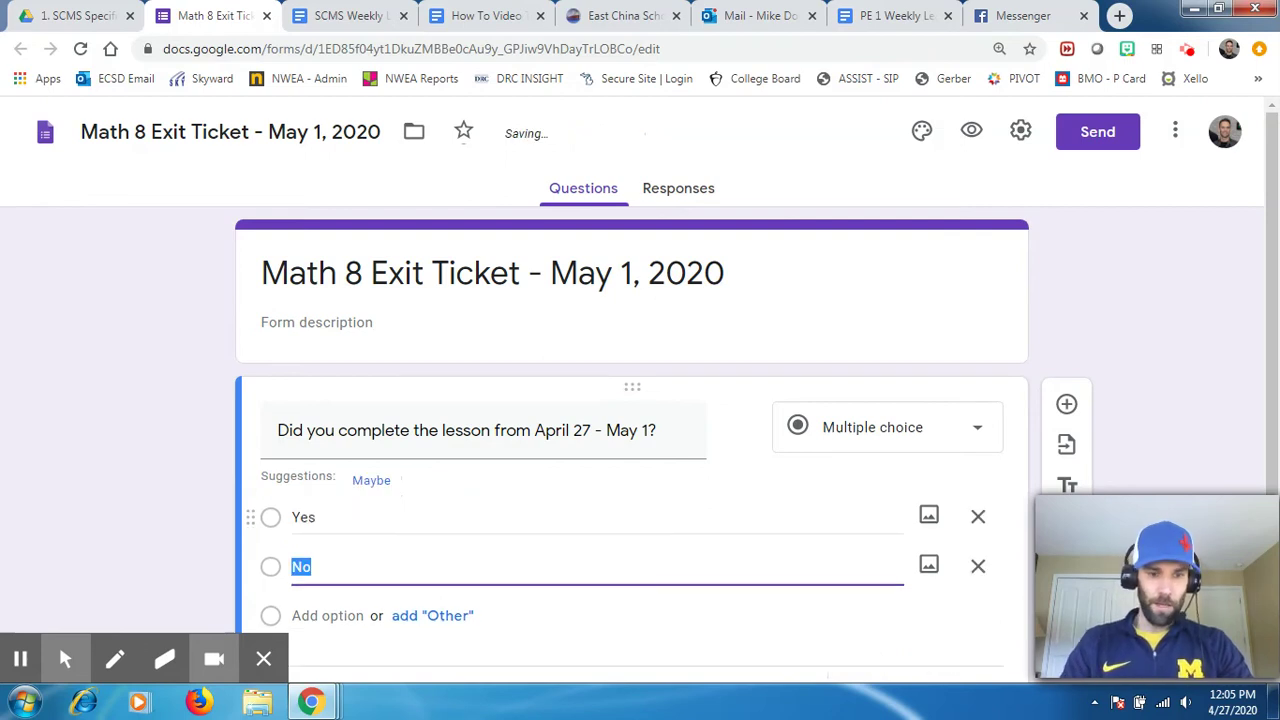
Add the choices No and 'Still working on it', and remove the Other option
{"action": "scroll", "coordinate": [629, 543], "scroll_direction": "down", "scroll_amount": 1}
{"action": "left_click", "coordinate": [432, 496]}
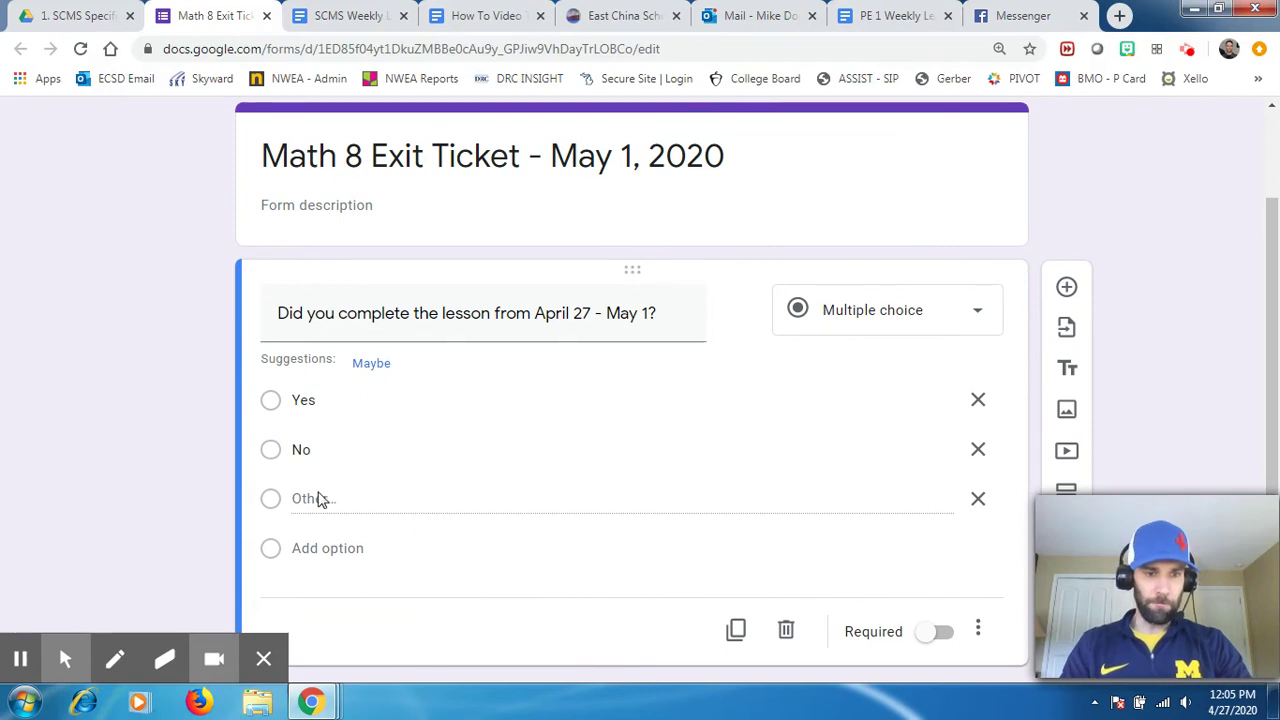
{"action": "double_click", "coordinate": [306, 451]}
{"action": "key", "text": "Return"}
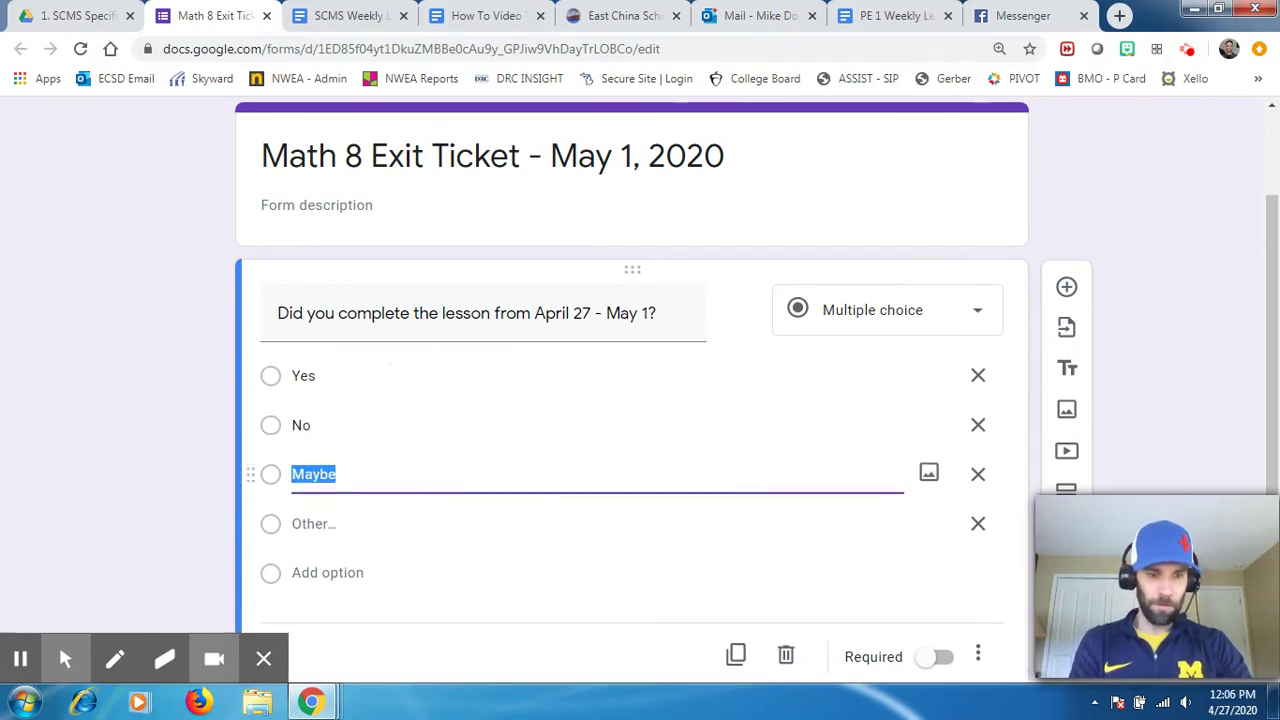
{"action": "type", "text": "Still wor"}
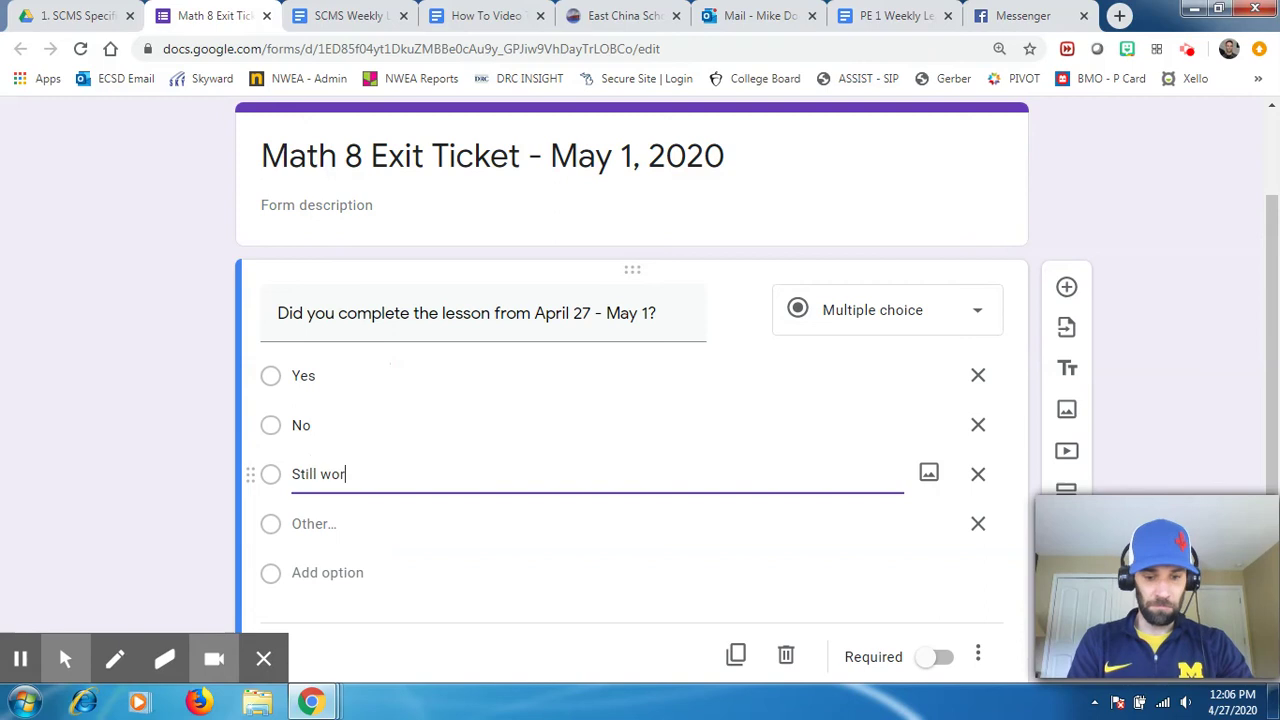
{"action": "type", "text": "king on it"}
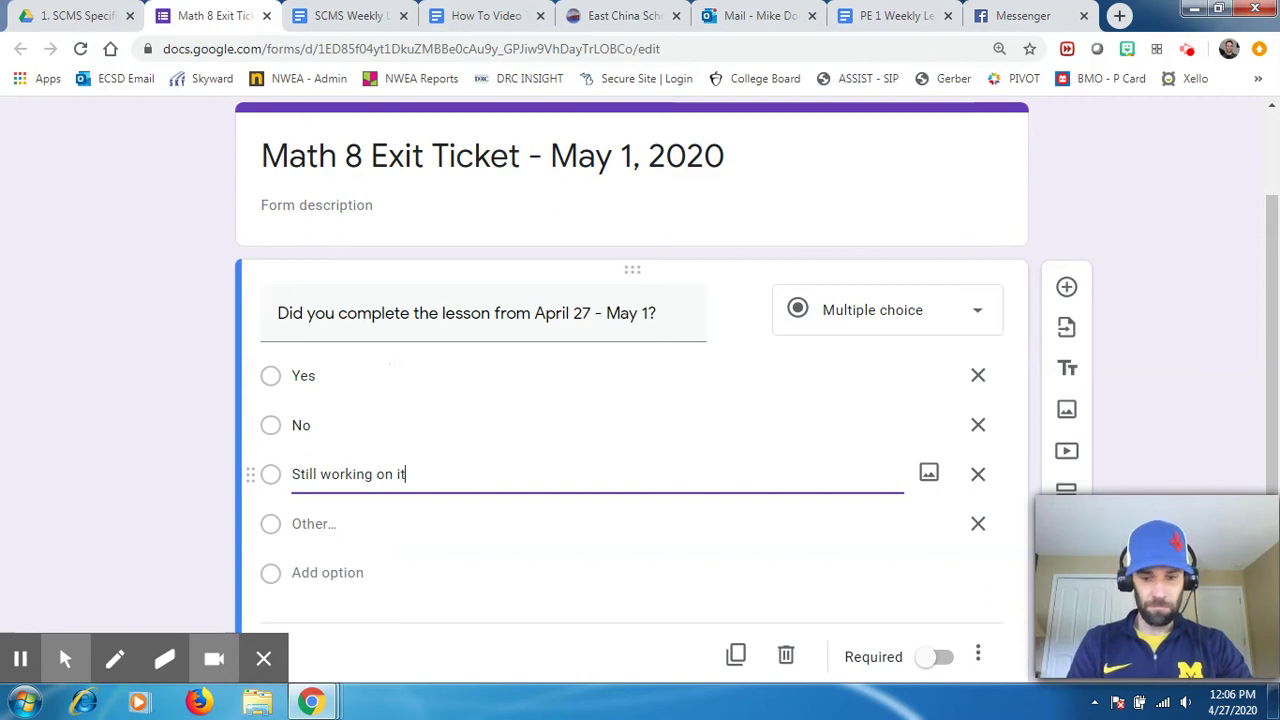
{"action": "left_click", "coordinate": [979, 523]}
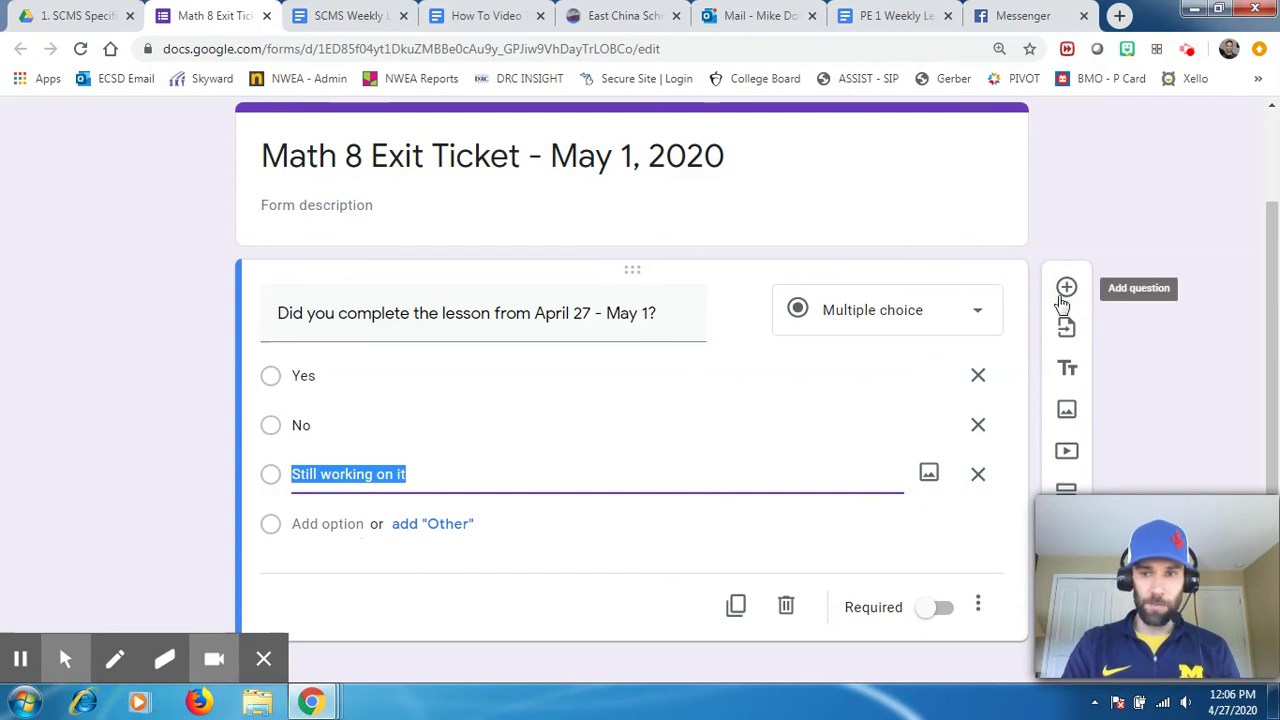
{"action": "left_click", "coordinate": [1137, 518]}
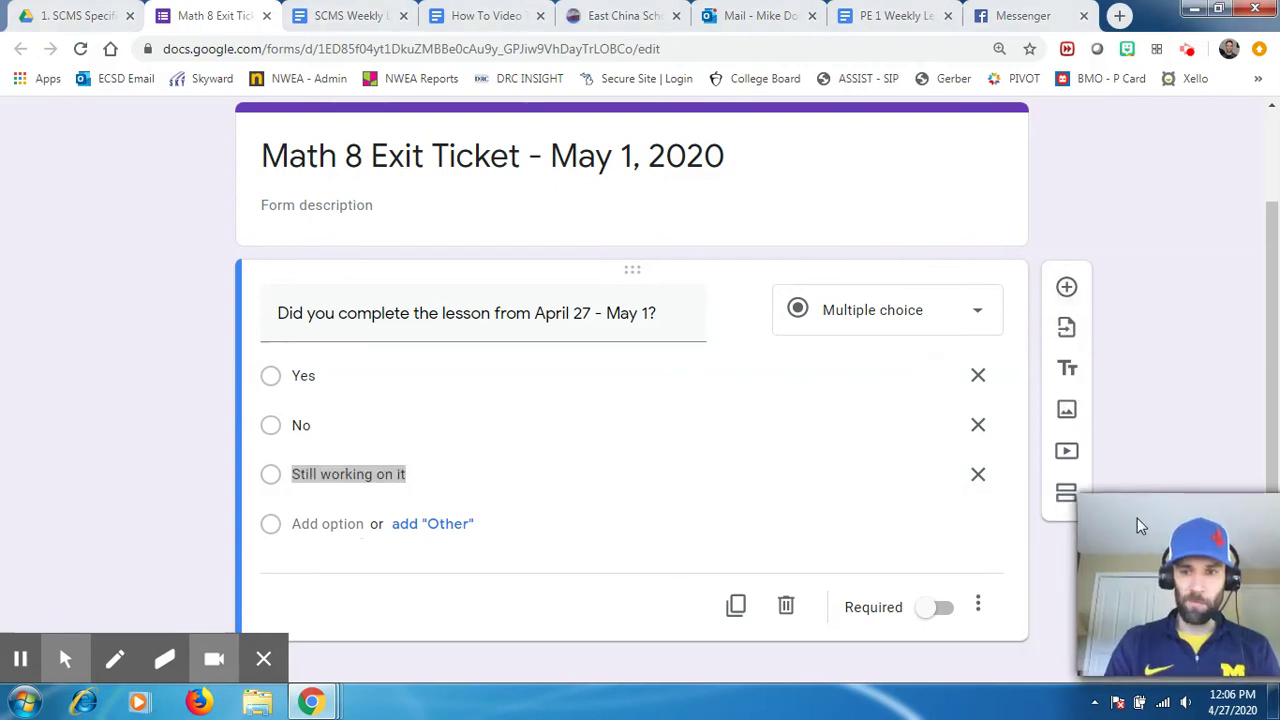
Add question 'What gave you the most trouble on the lesson?' with type Short answer
{"action": "left_click", "coordinate": [1085, 285]}
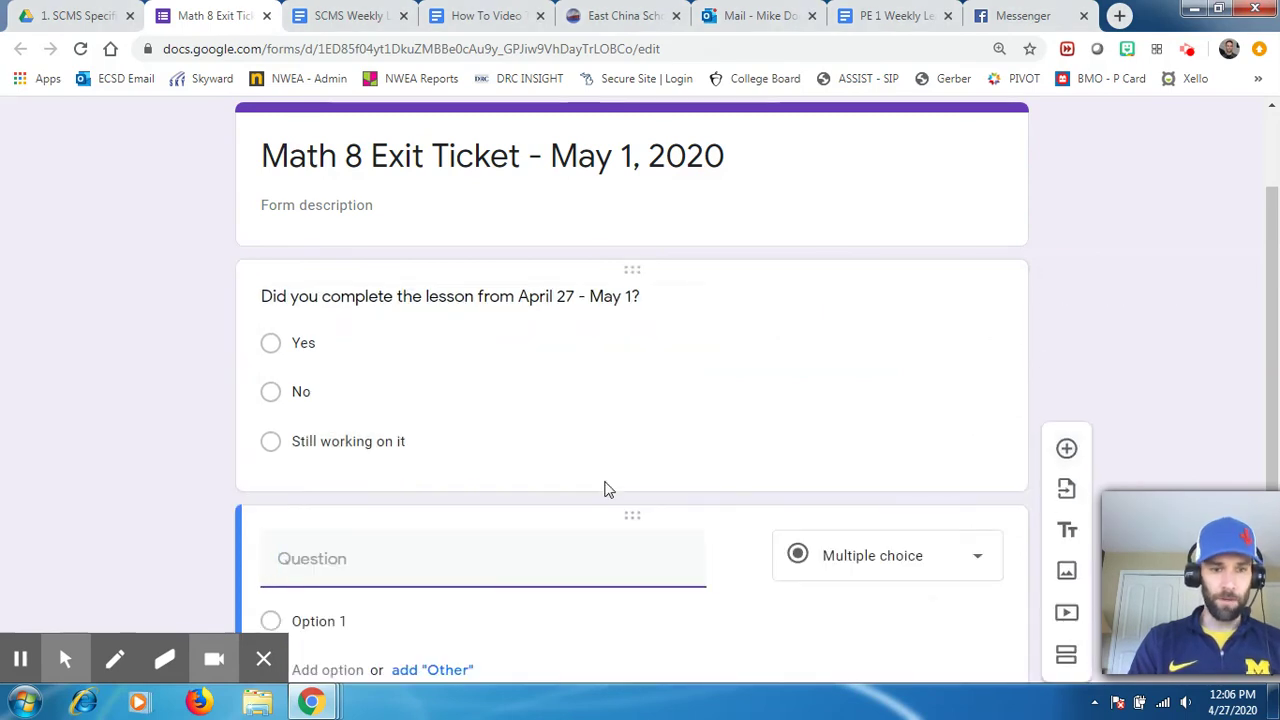
{"action": "type", "text": "What "}
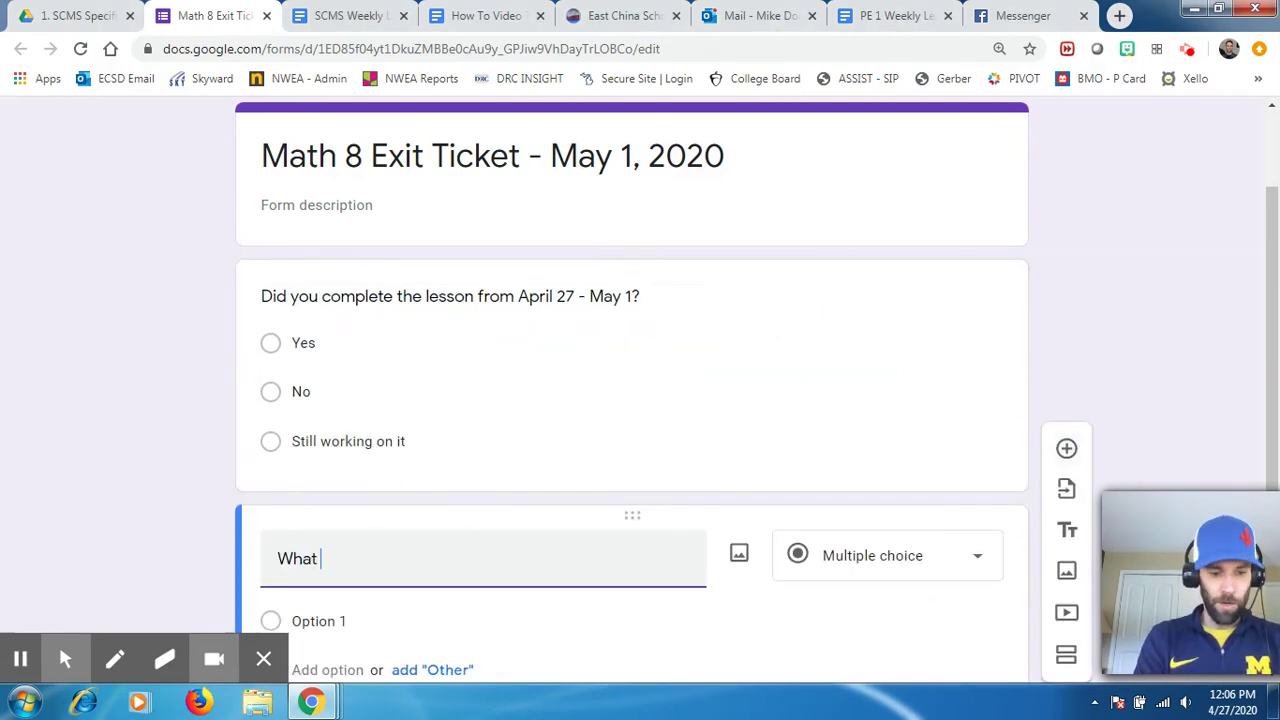
{"action": "type", "text": "gave you the mos"}
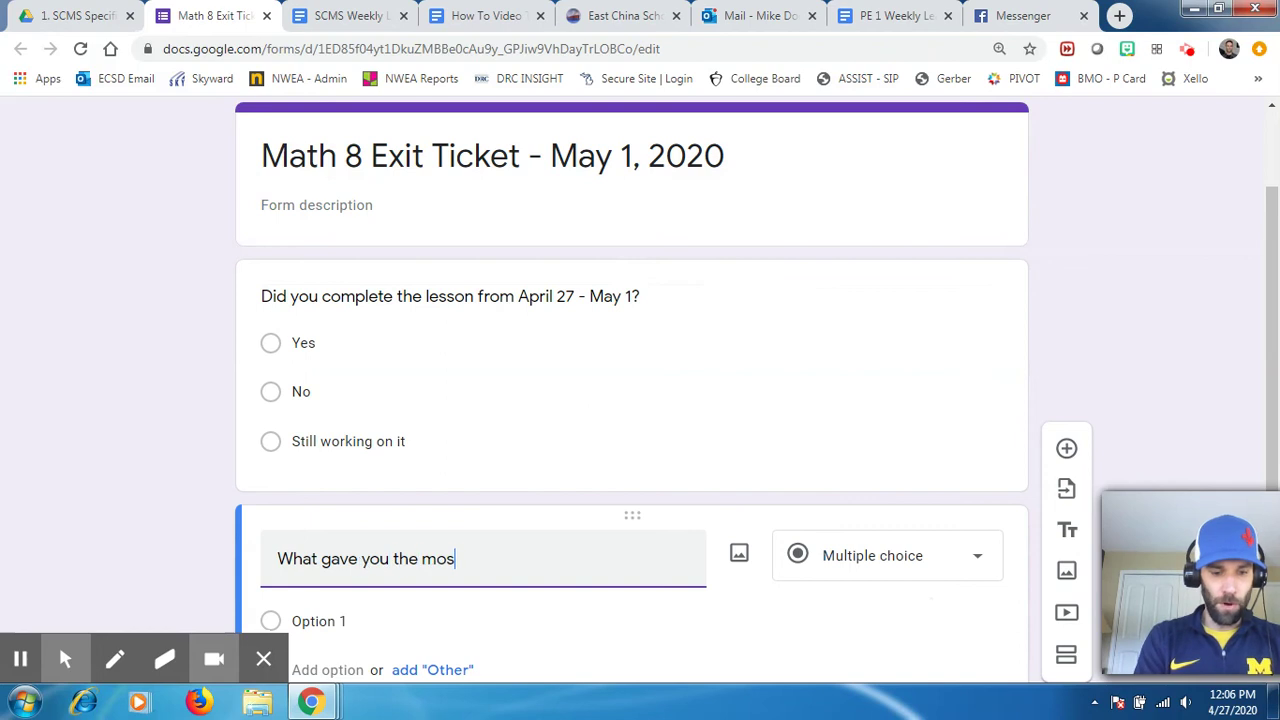
{"action": "type", "text": "t trouble on t"}
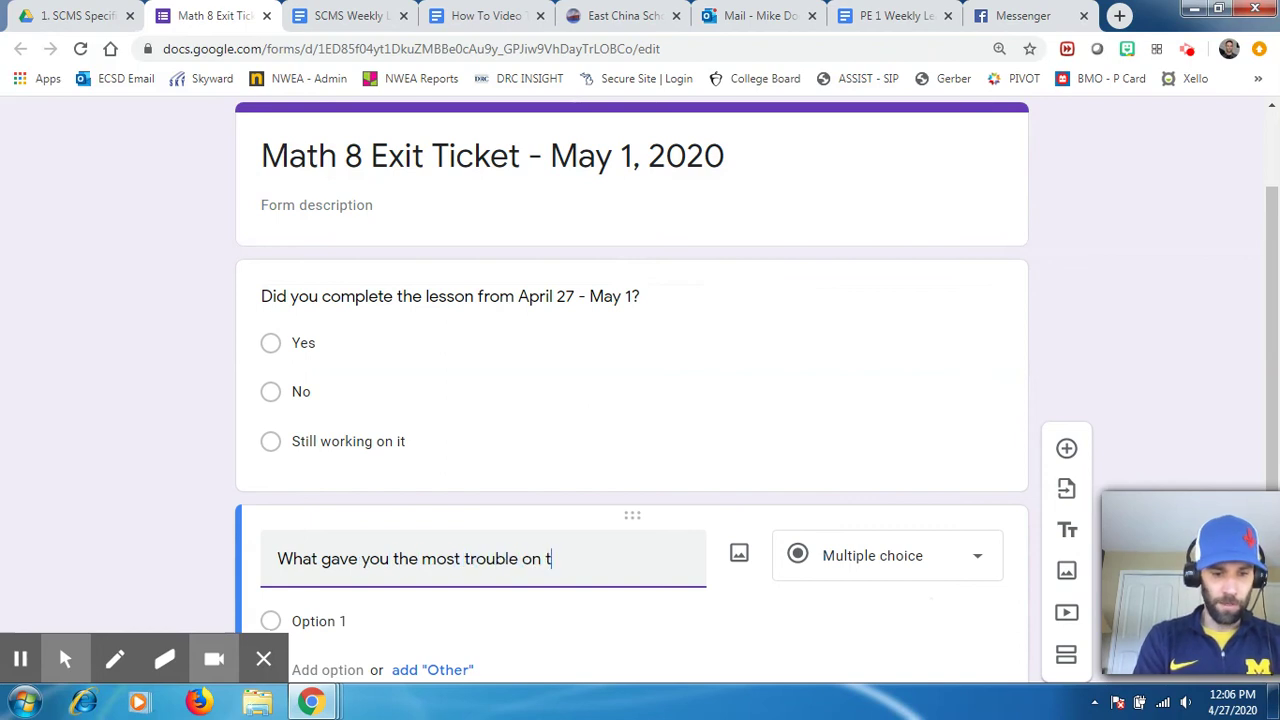
{"action": "type", "text": "he lesson?"}
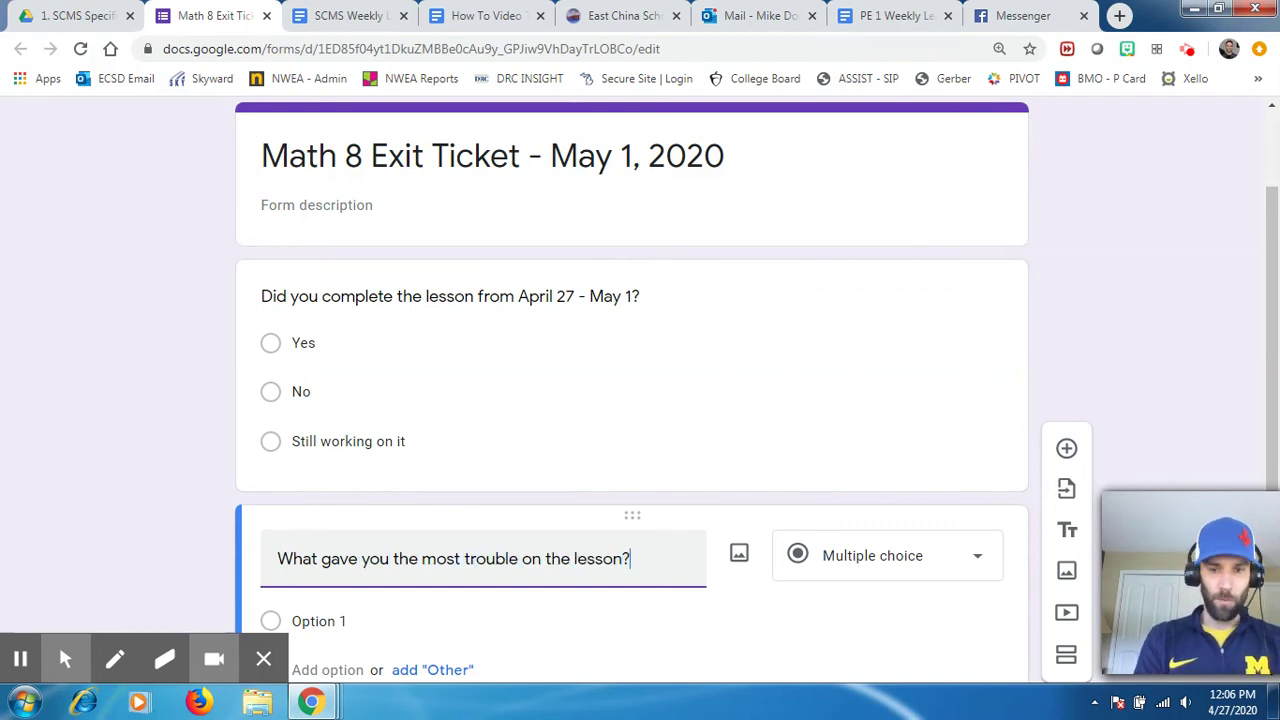
{"action": "scroll", "coordinate": [429, 517], "scroll_direction": "down", "scroll_amount": 2}
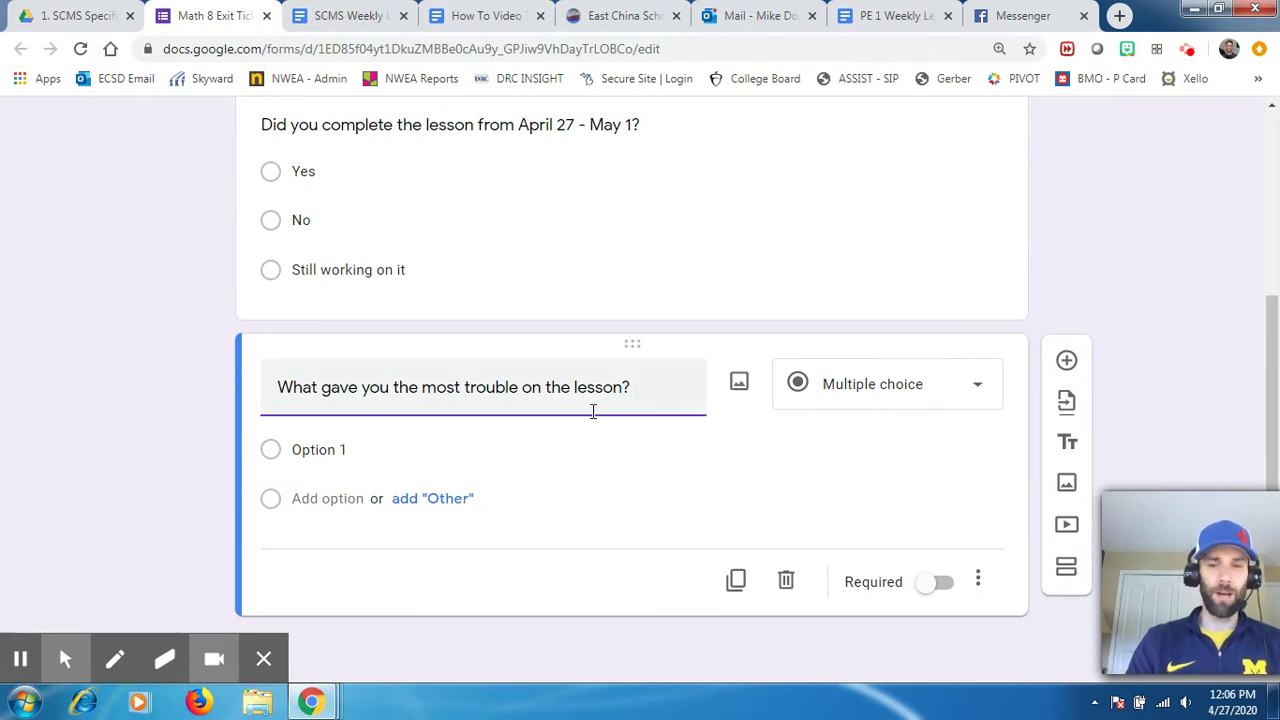
{"action": "left_click", "coordinate": [980, 393]}
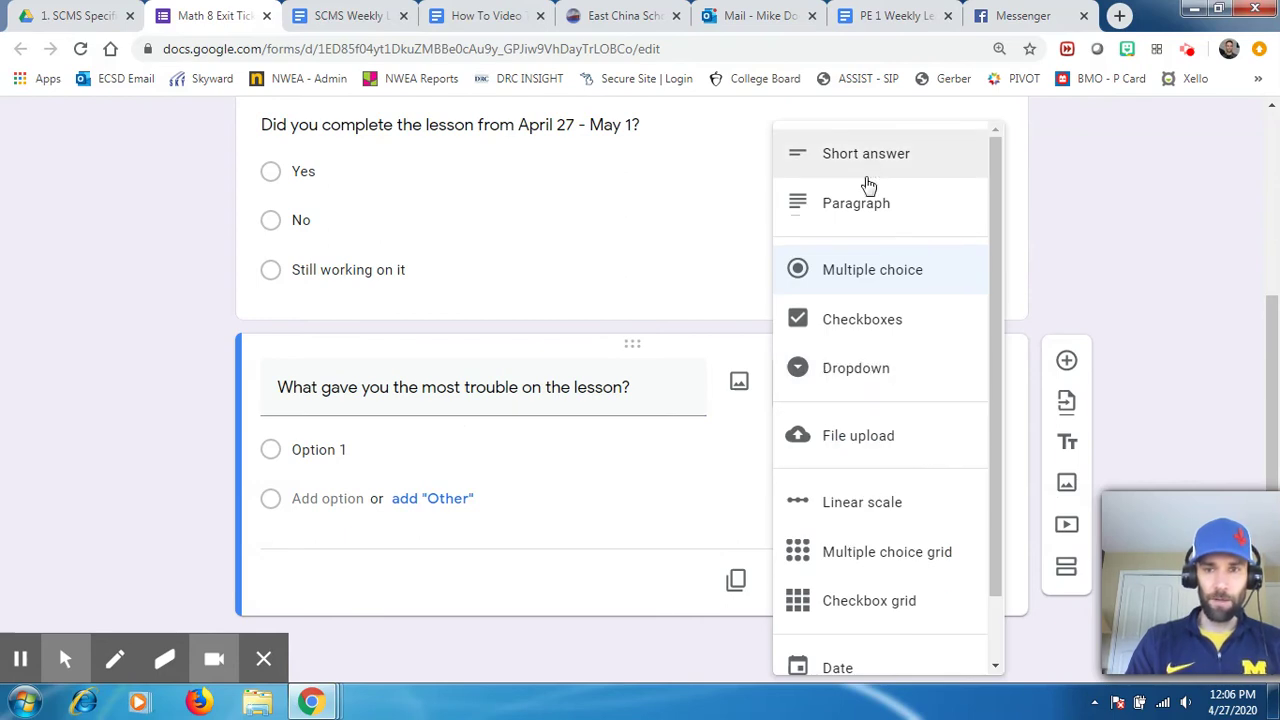
{"action": "left_click", "coordinate": [691, 540]}
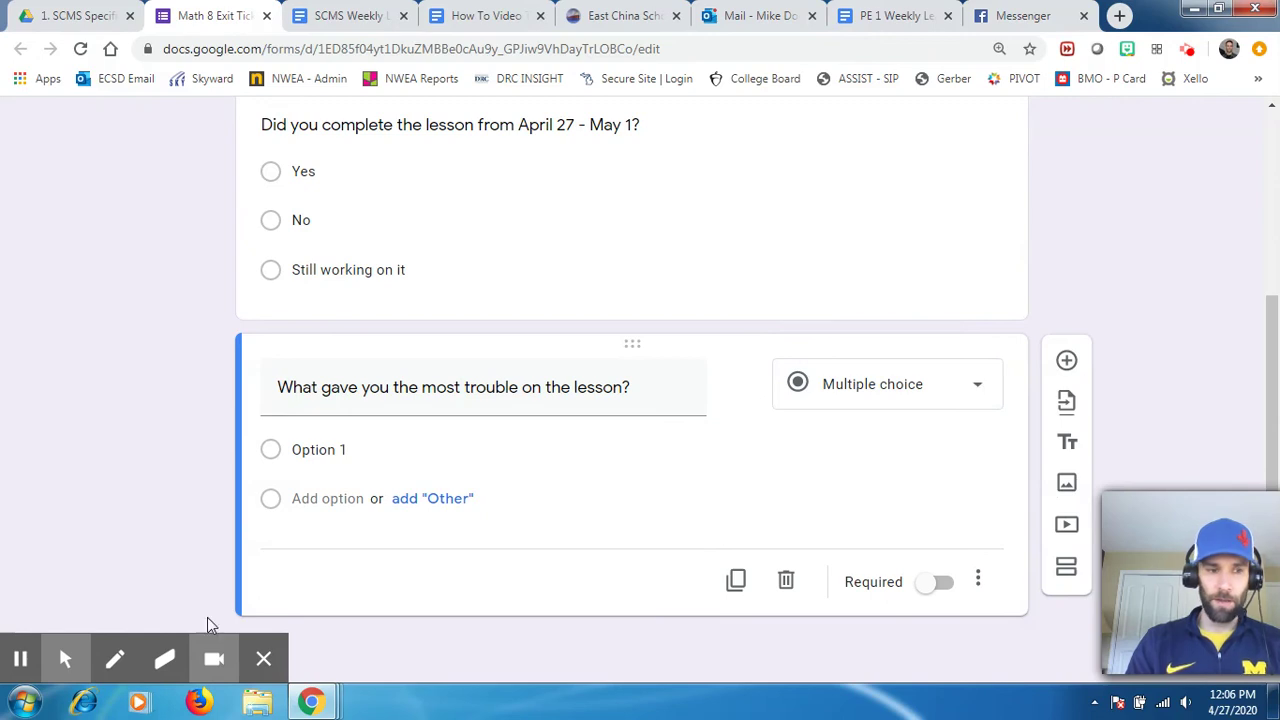
{"action": "left_click", "coordinate": [122, 609]}
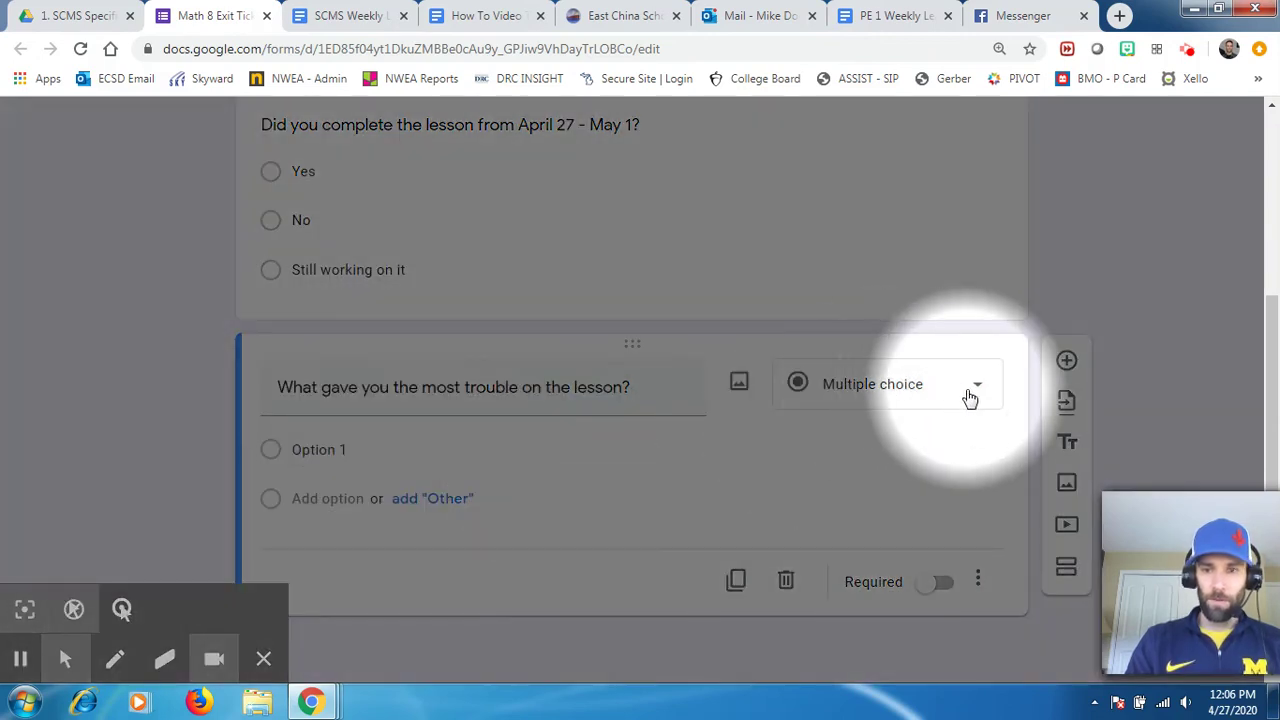
{"action": "left_click", "coordinate": [962, 396]}
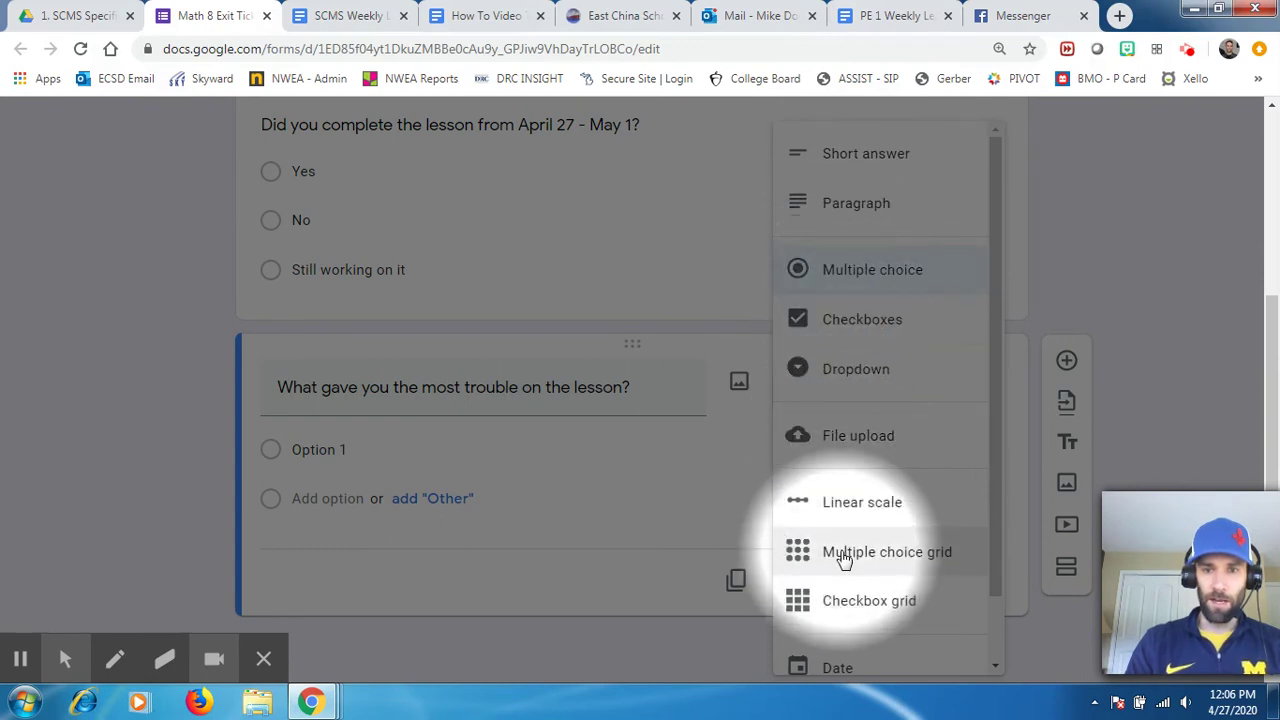
{"action": "left_click", "coordinate": [845, 166]}
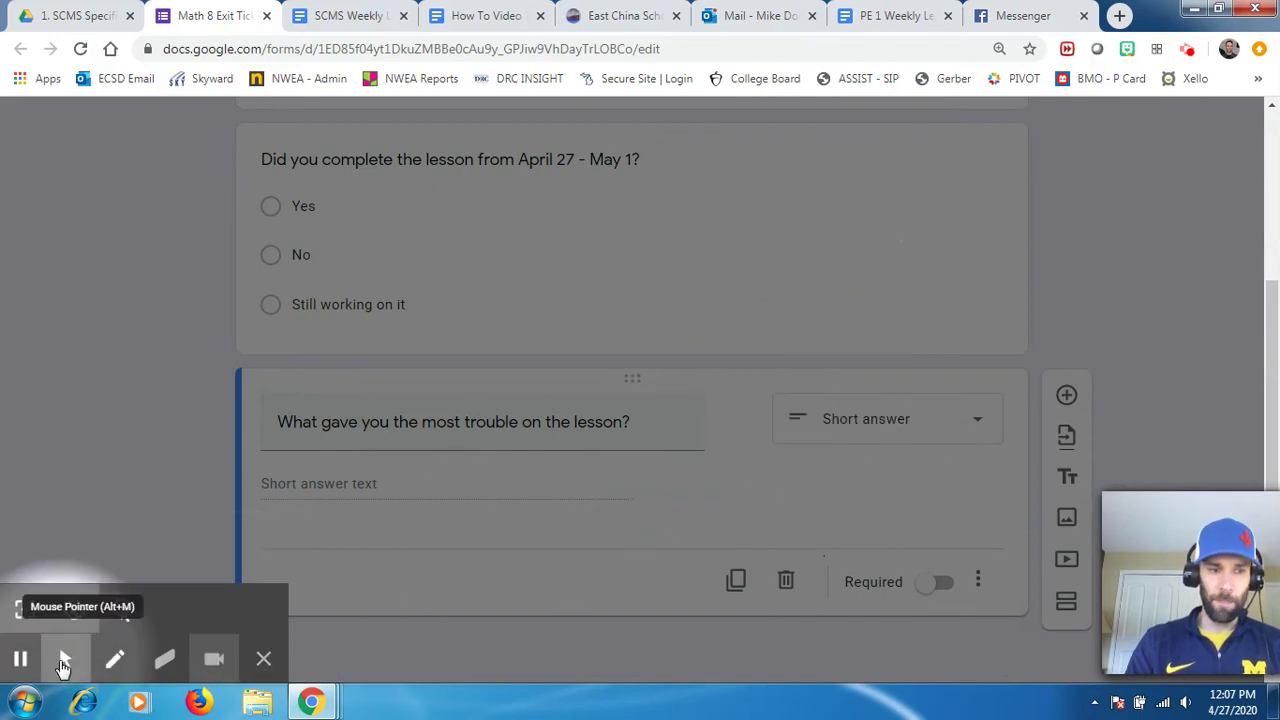
{"action": "left_click", "coordinate": [65, 658]}
{"action": "left_click", "coordinate": [26, 612]}
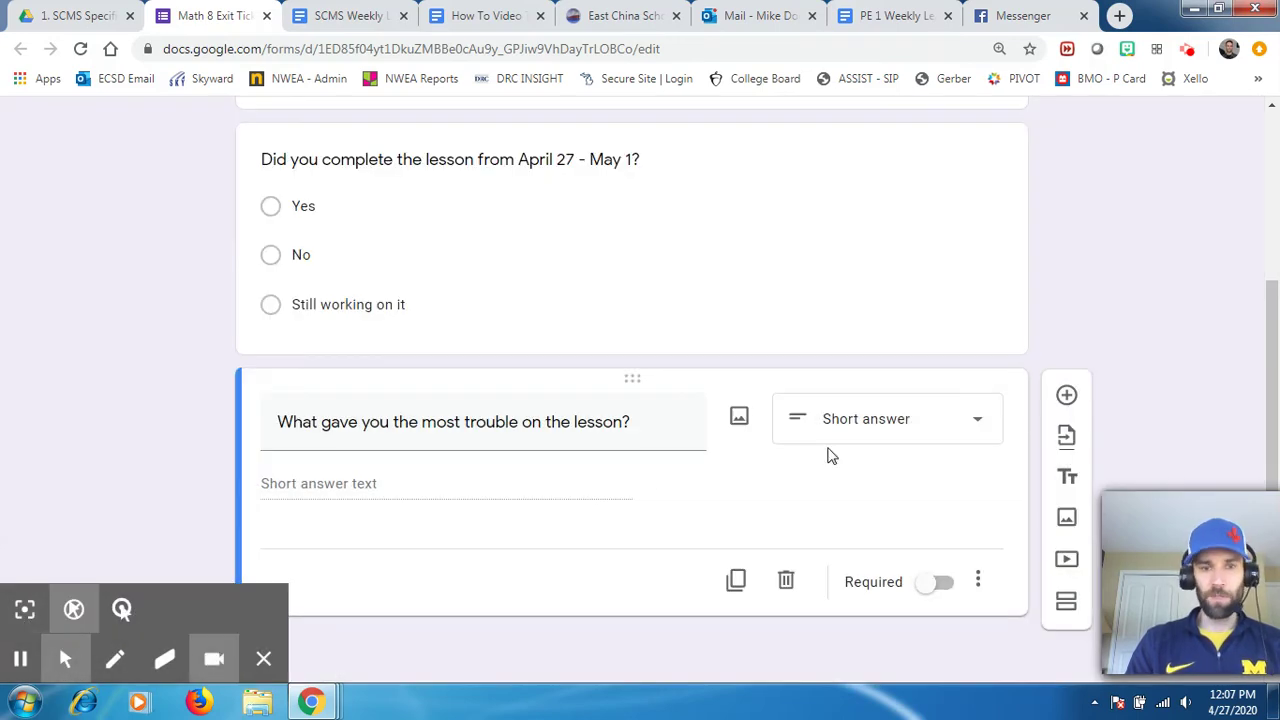
{"action": "scroll", "coordinate": [660, 540], "scroll_direction": "up", "scroll_amount": 2}
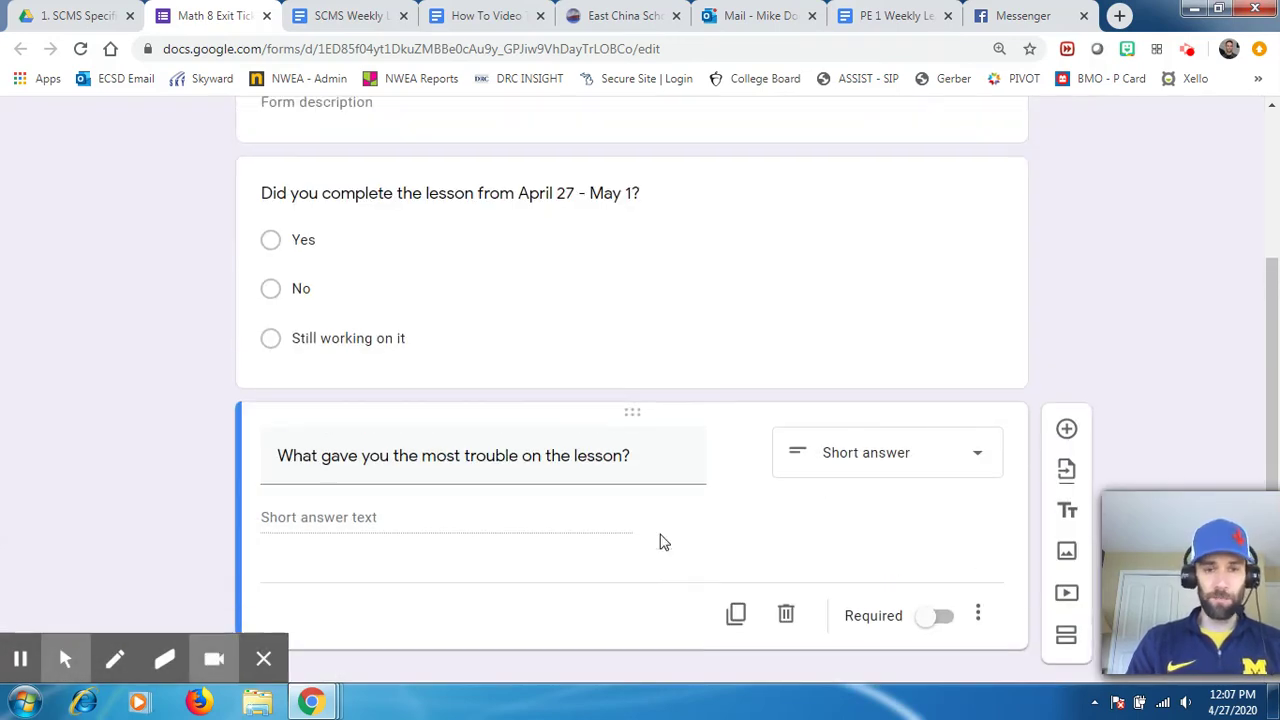
{"action": "scroll", "coordinate": [632, 400], "scroll_direction": "up", "scroll_amount": 1}
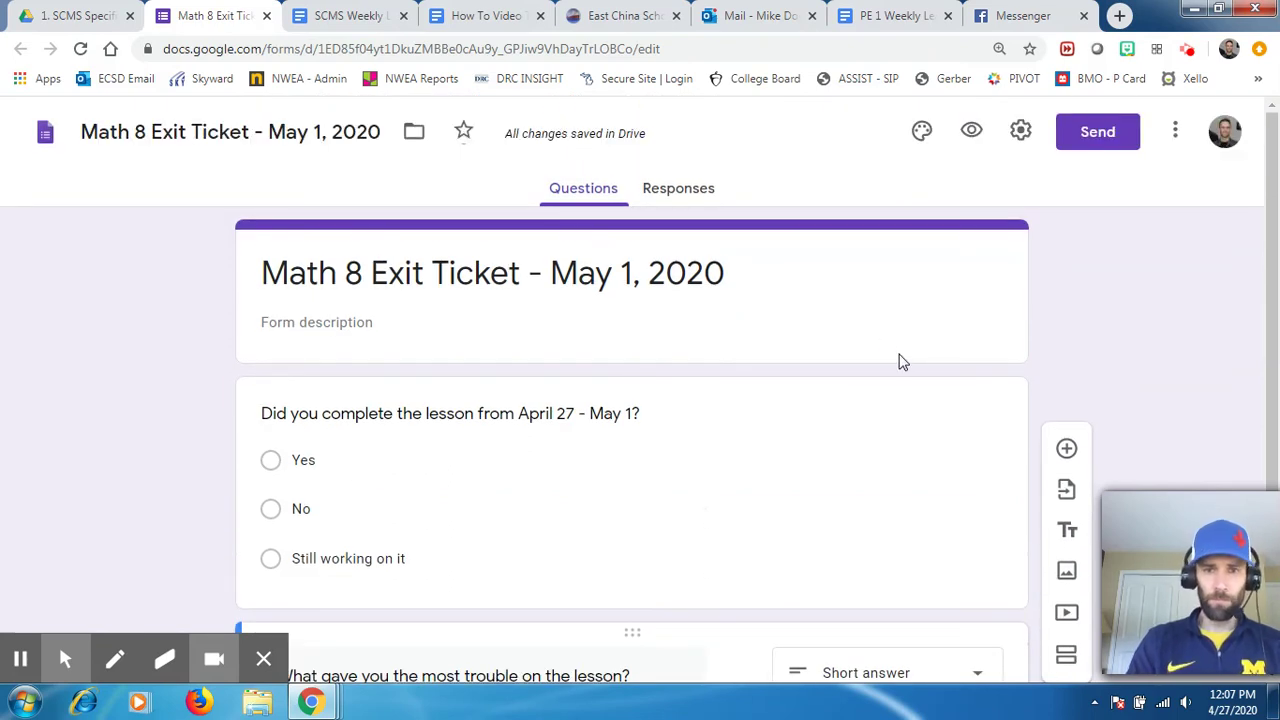
{"action": "left_click", "coordinate": [548, 50]}
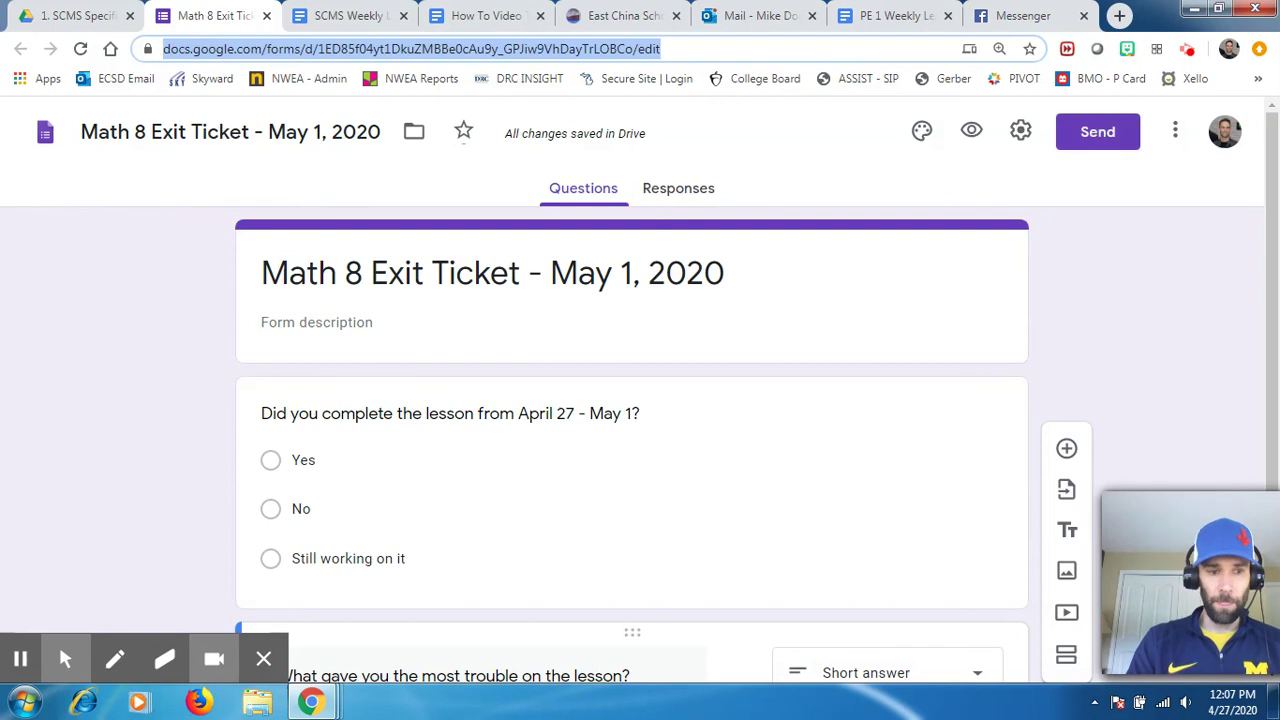
From Send, generate the link with Shorten URL ticked and copy the forms.gle address
{"action": "left_click", "coordinate": [24, 609]}
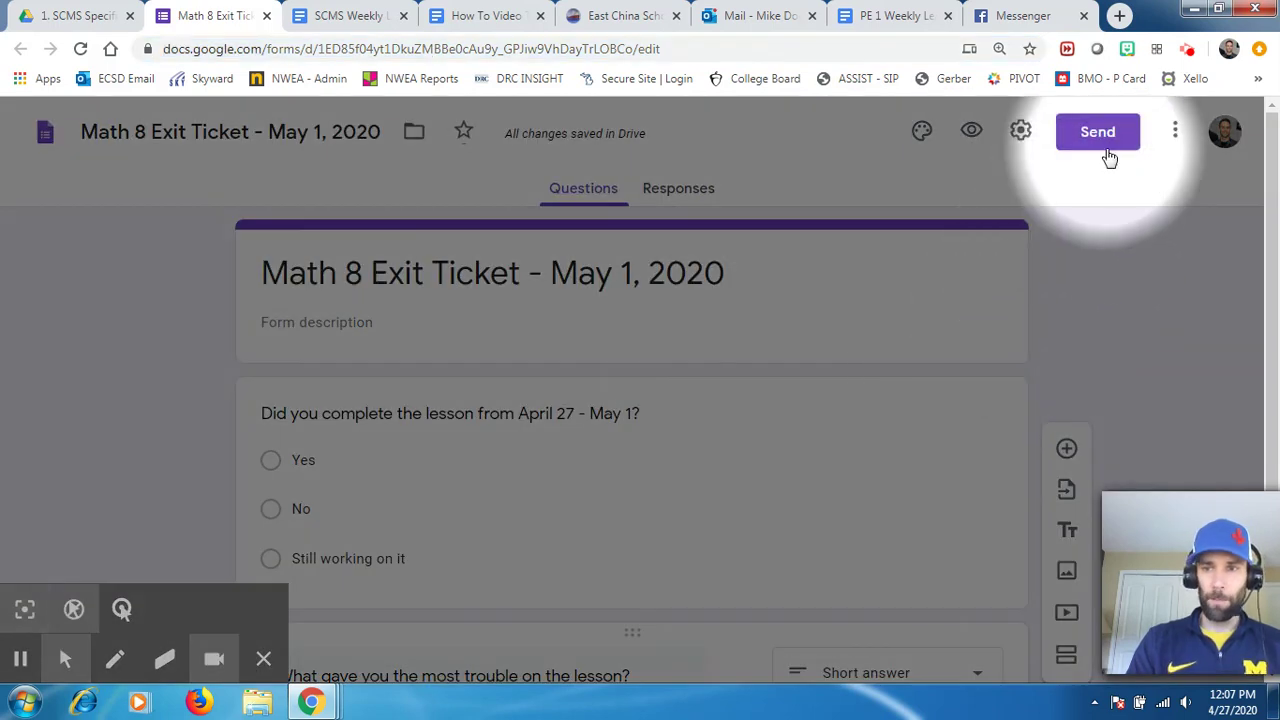
{"action": "left_click", "coordinate": [1097, 141]}
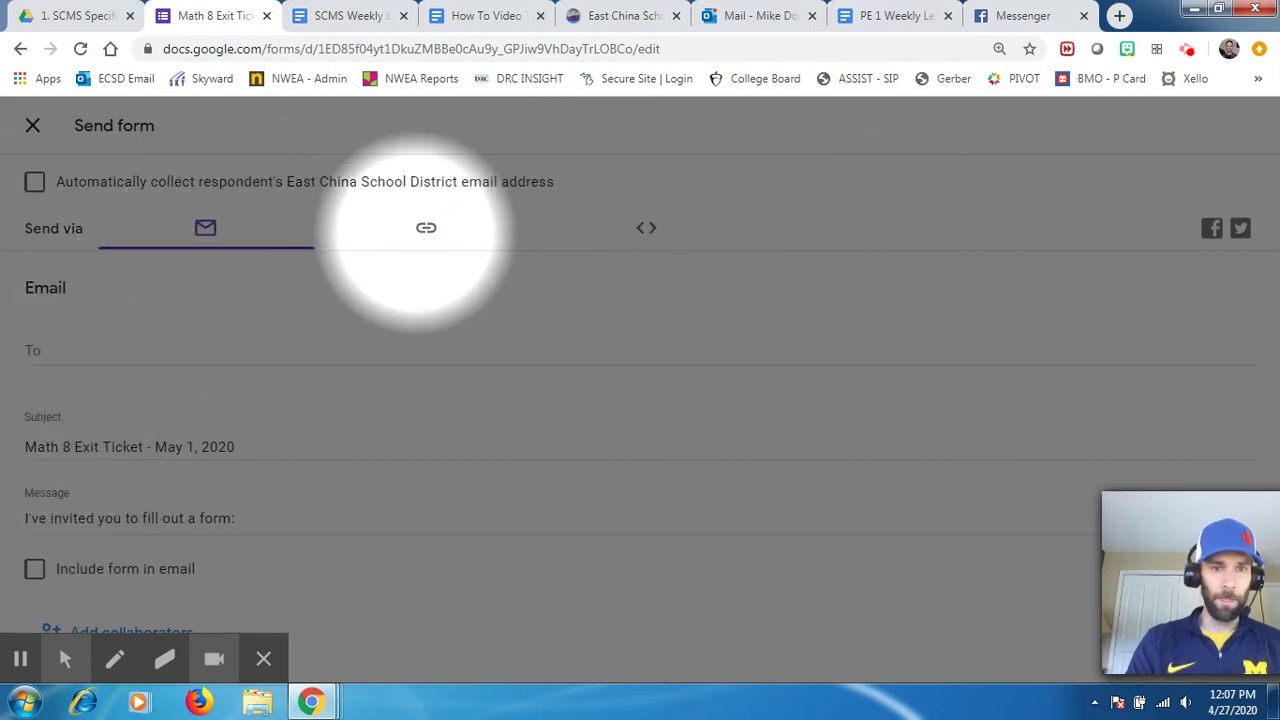
{"action": "left_click", "coordinate": [426, 230]}
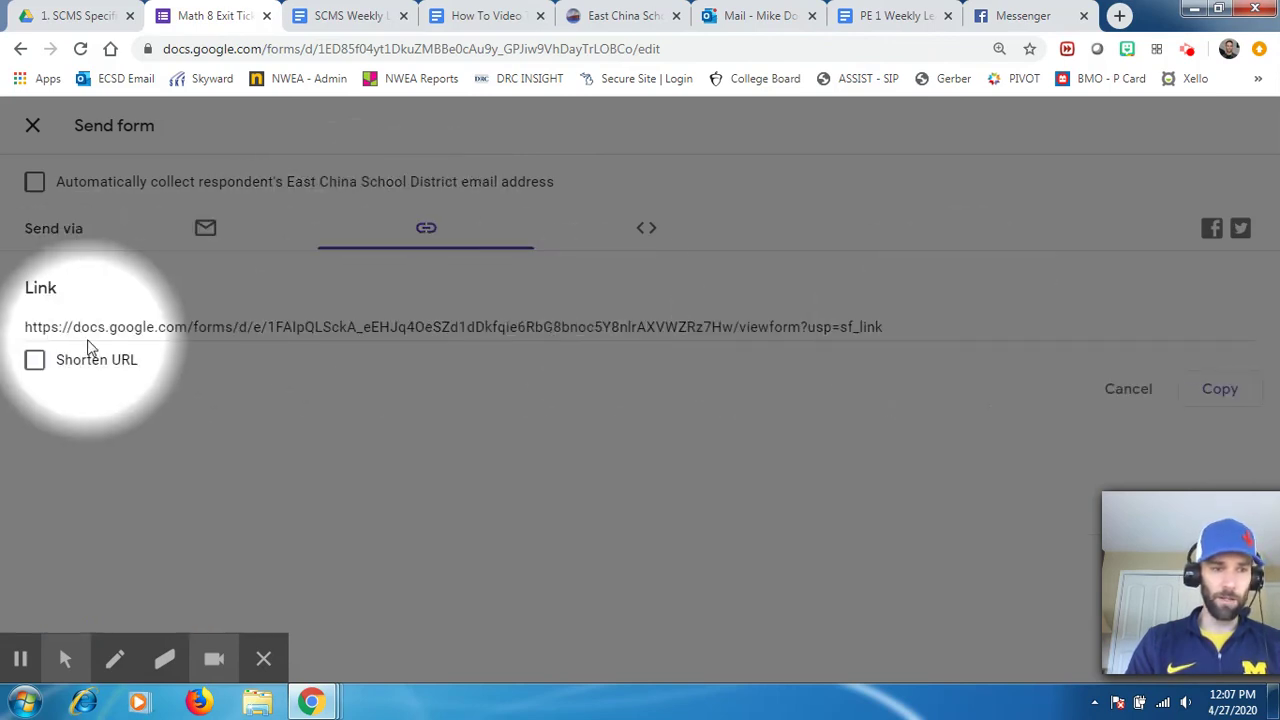
{"action": "left_click", "coordinate": [35, 361]}
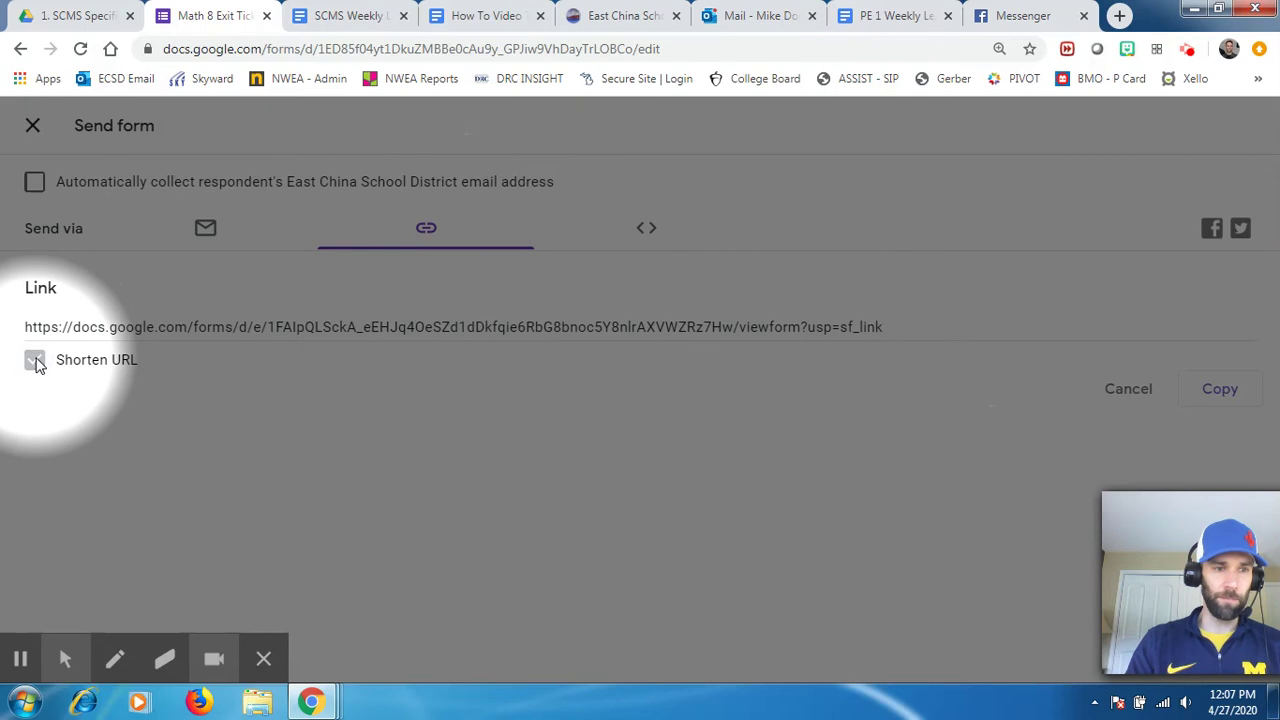
{"action": "right_click", "coordinate": [172, 326]}
{"action": "left_click", "coordinate": [209, 338]}
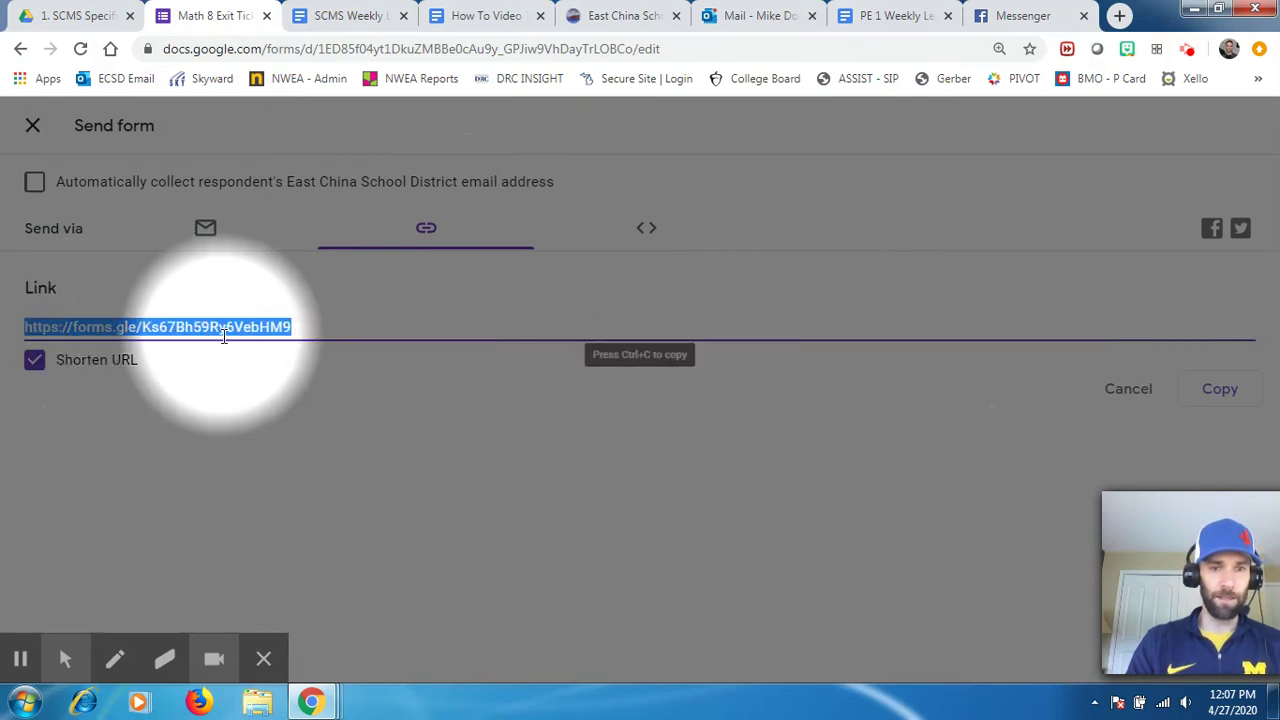
{"action": "left_click", "coordinate": [1229, 388]}
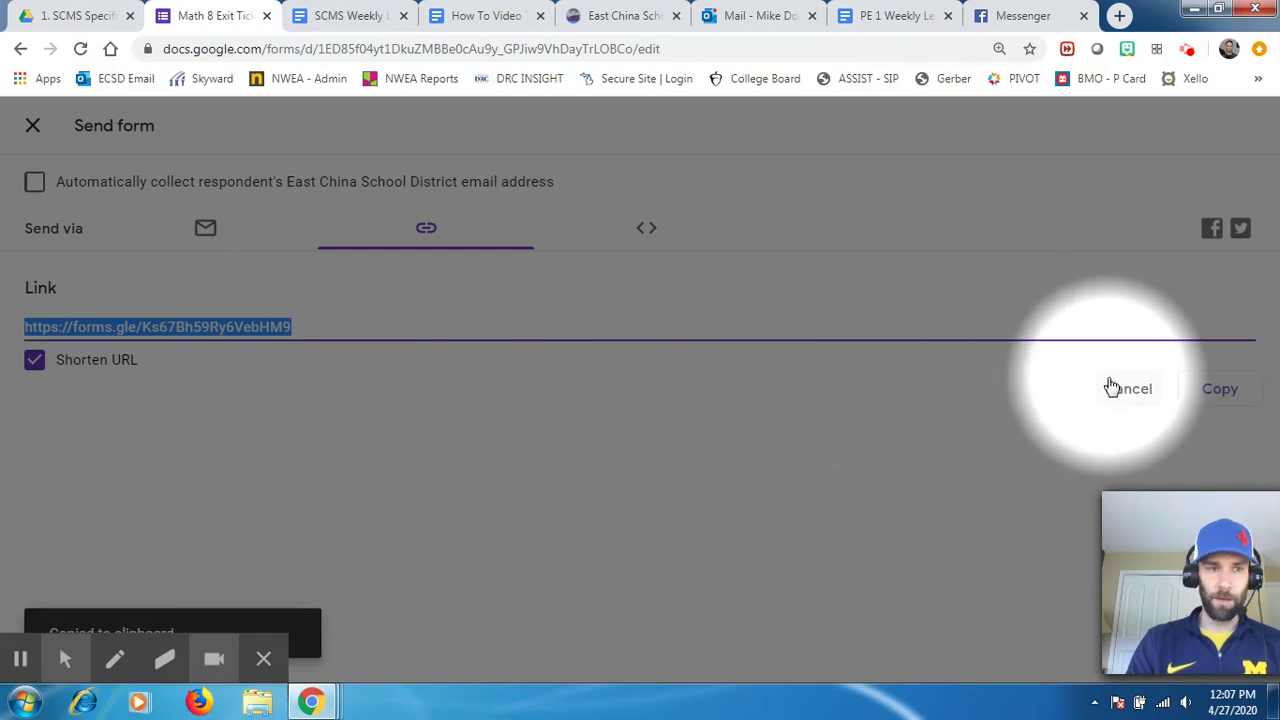
Open the copied short link to the form in a new browser tab
{"action": "left_click", "coordinate": [33, 128]}
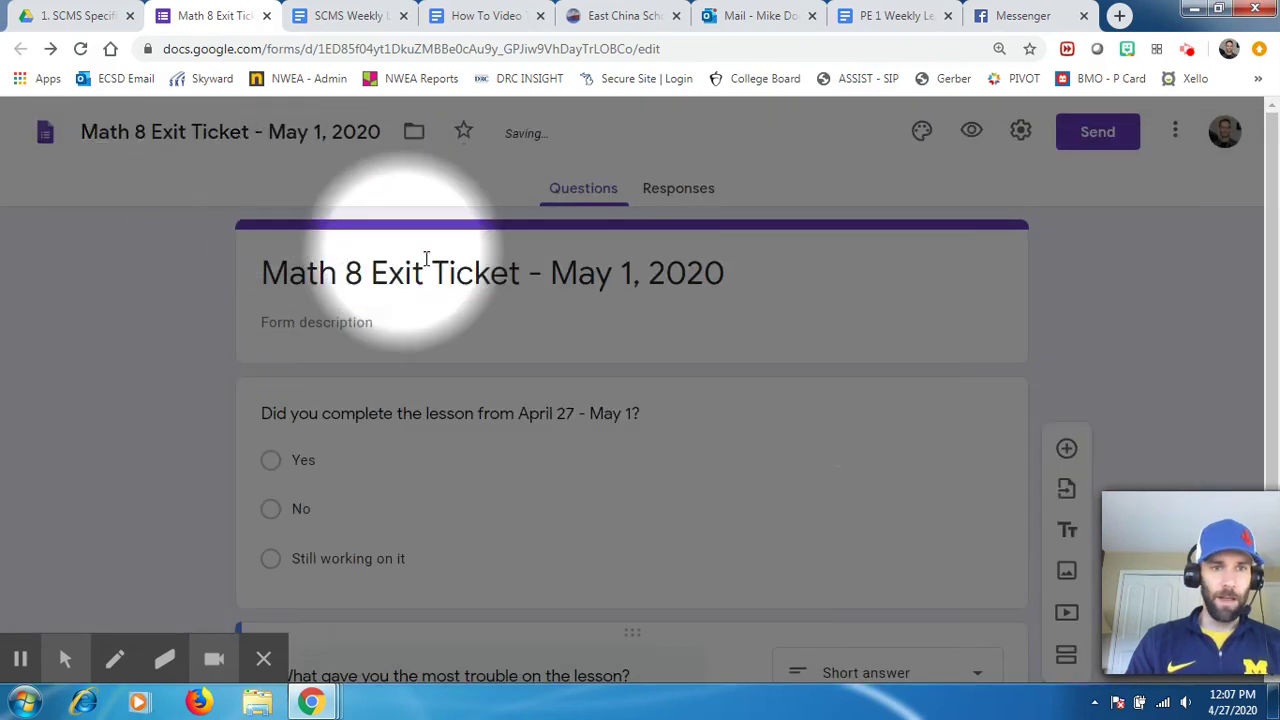
{"action": "mouse_move", "coordinate": [65, 655]}
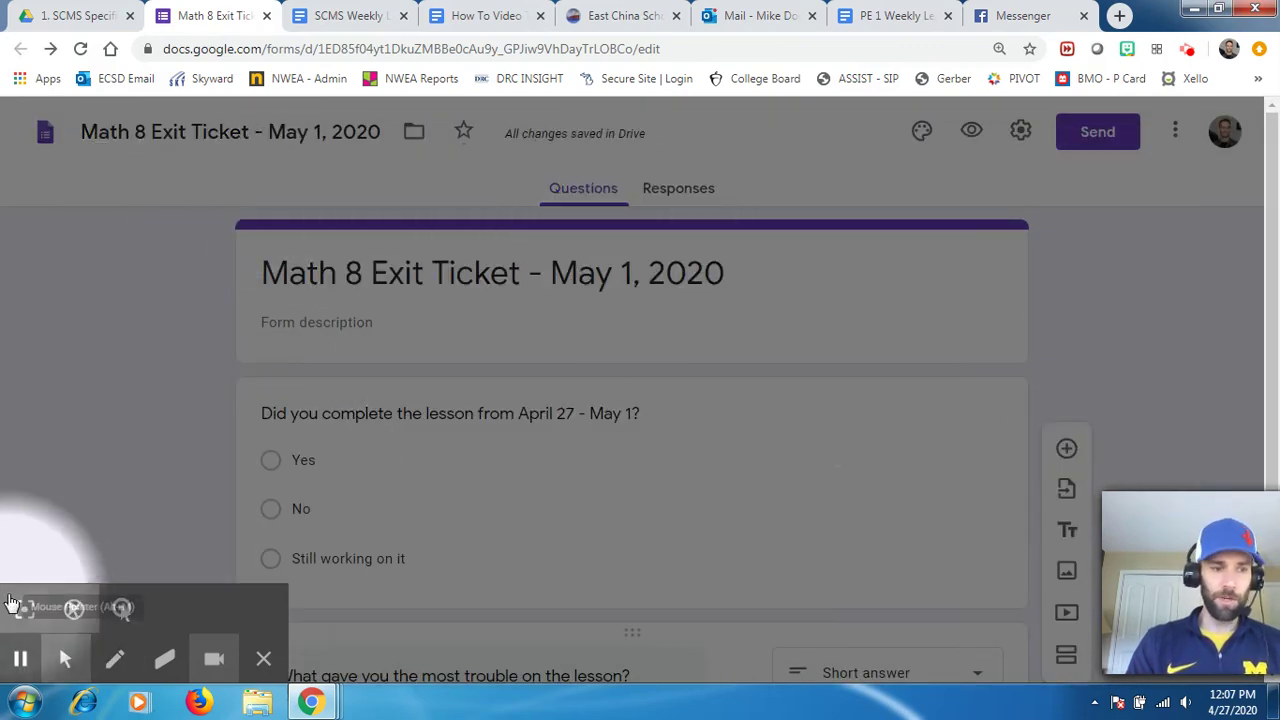
{"action": "left_click", "coordinate": [24, 609]}
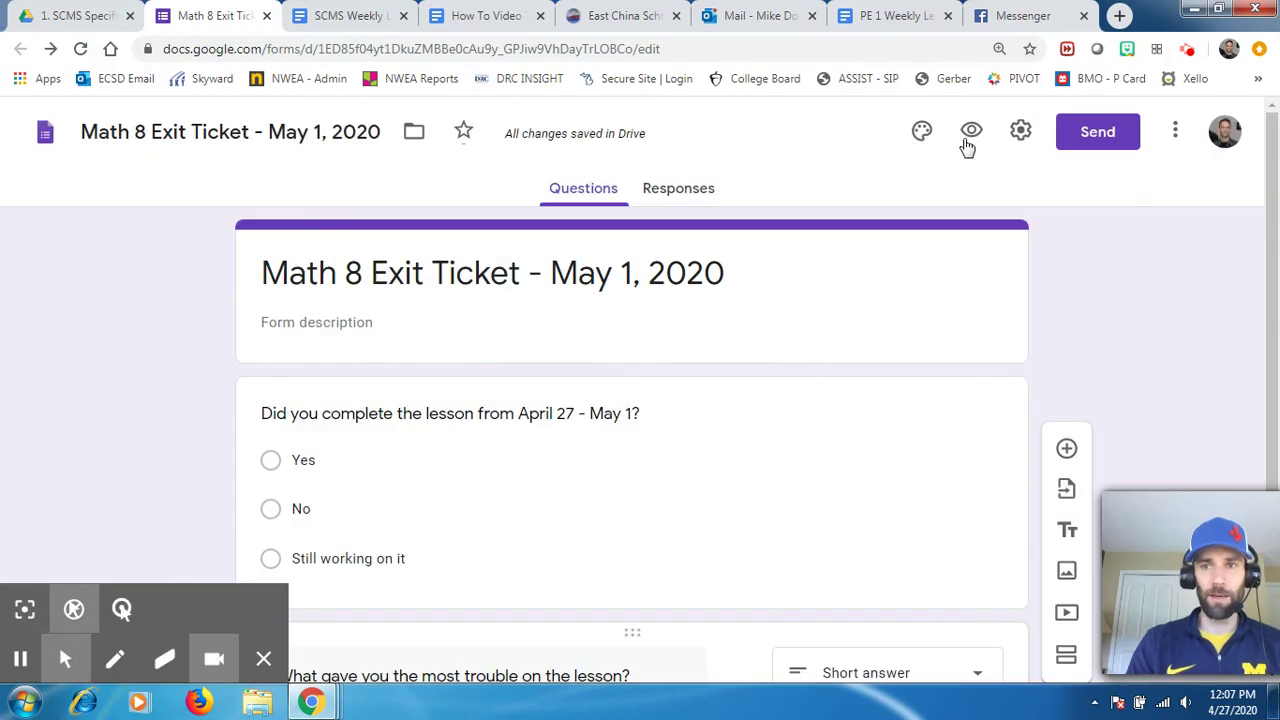
{"action": "left_click", "coordinate": [1119, 15]}
{"action": "right_click", "coordinate": [744, 52]}
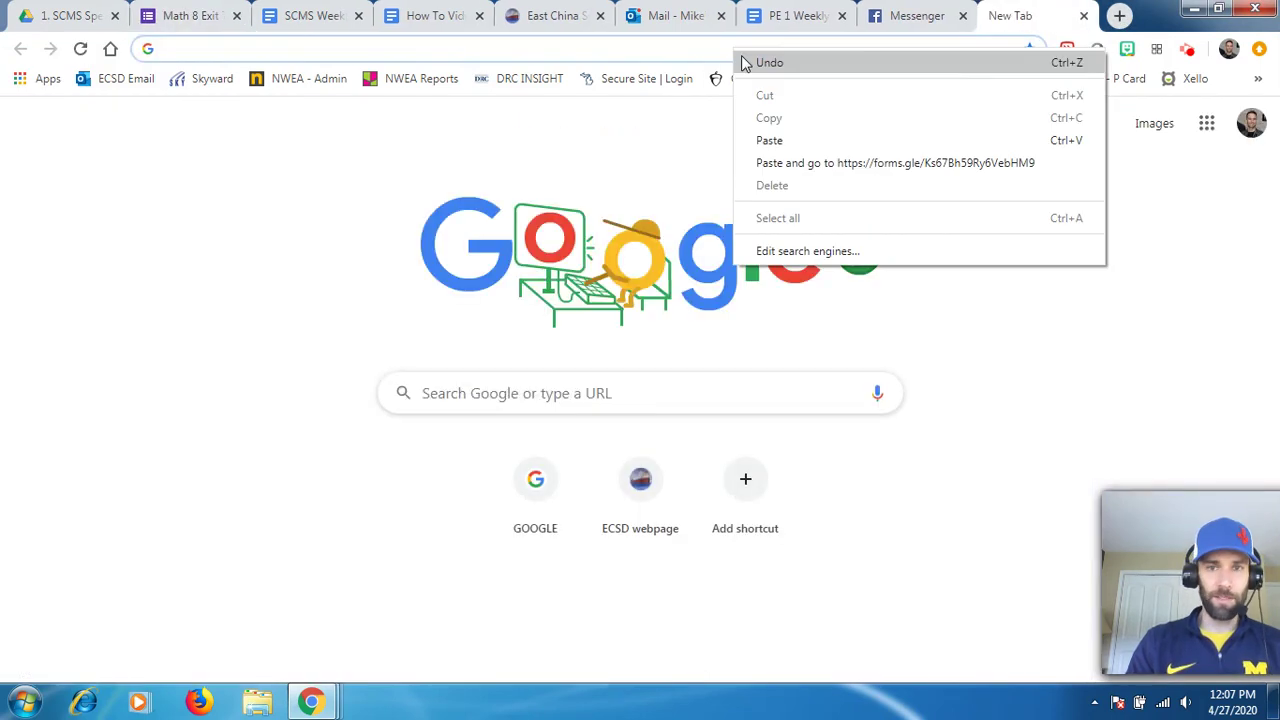
{"action": "left_click", "coordinate": [806, 165]}
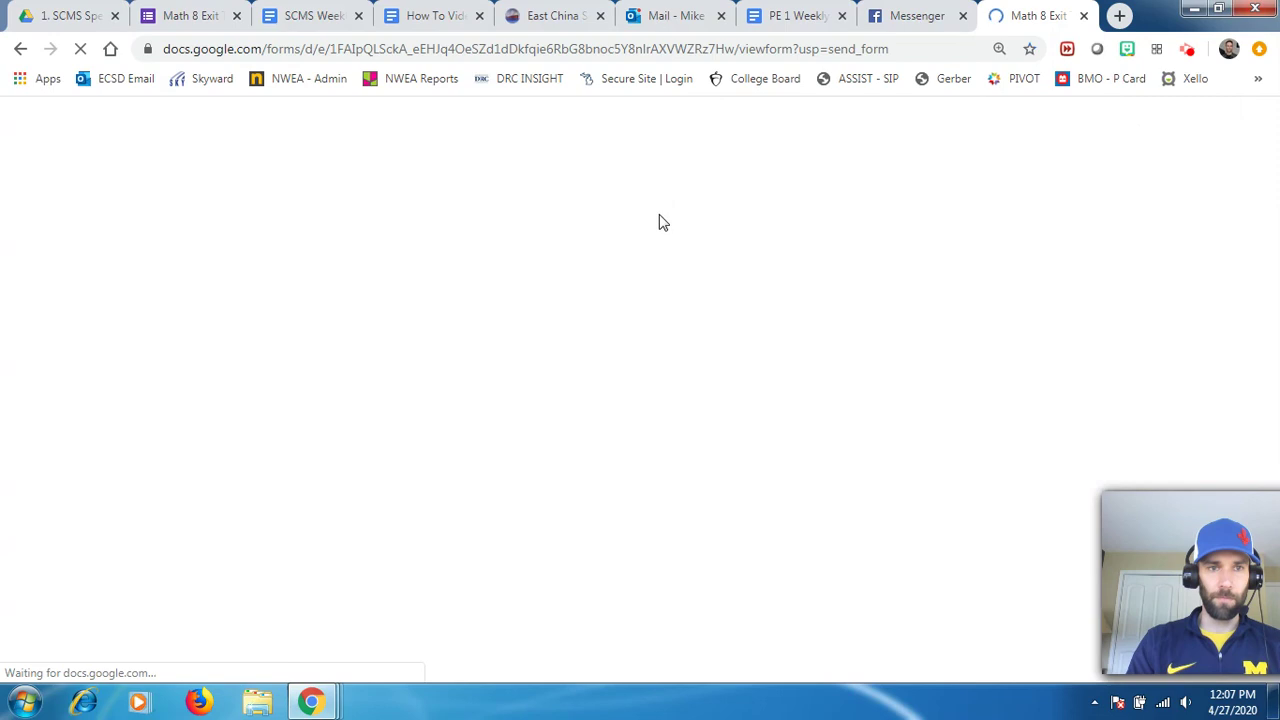
Answer Yes and '#4 in the Bridge Book', then submit the test response
{"action": "scroll", "coordinate": [490, 360], "scroll_direction": "down", "scroll_amount": 1}
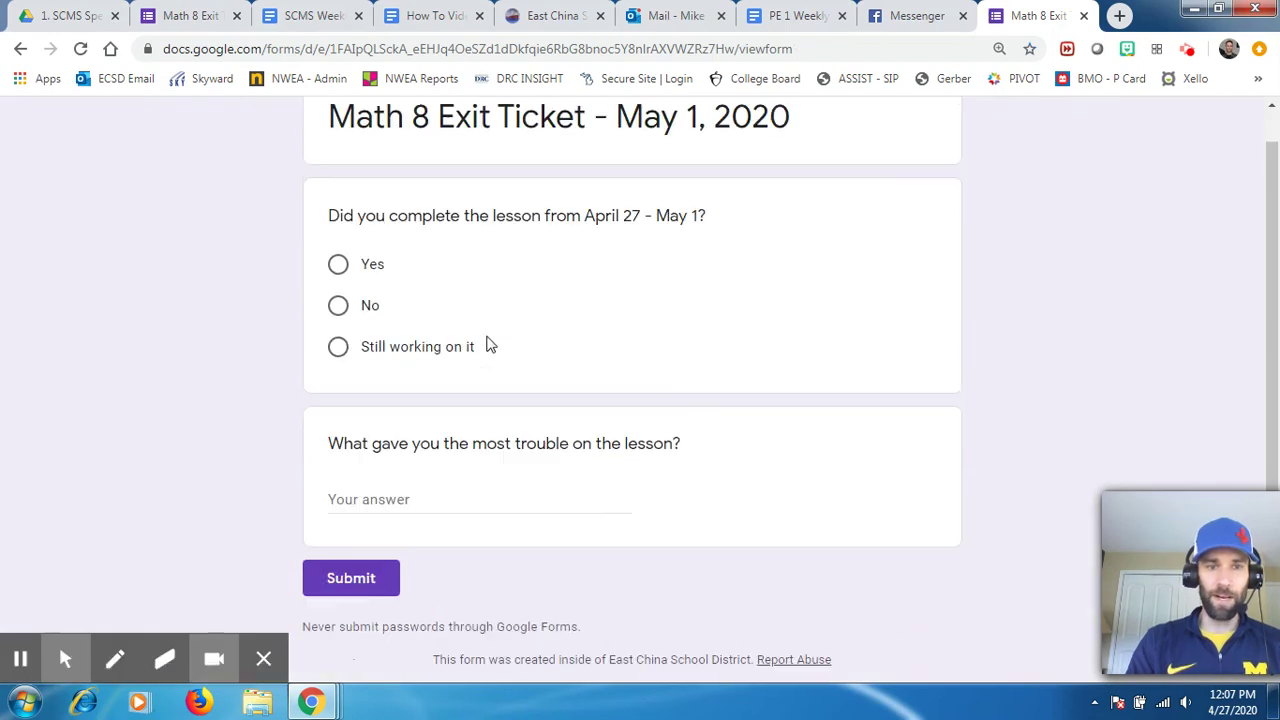
{"action": "scroll", "coordinate": [491, 349], "scroll_direction": "up", "scroll_amount": 1}
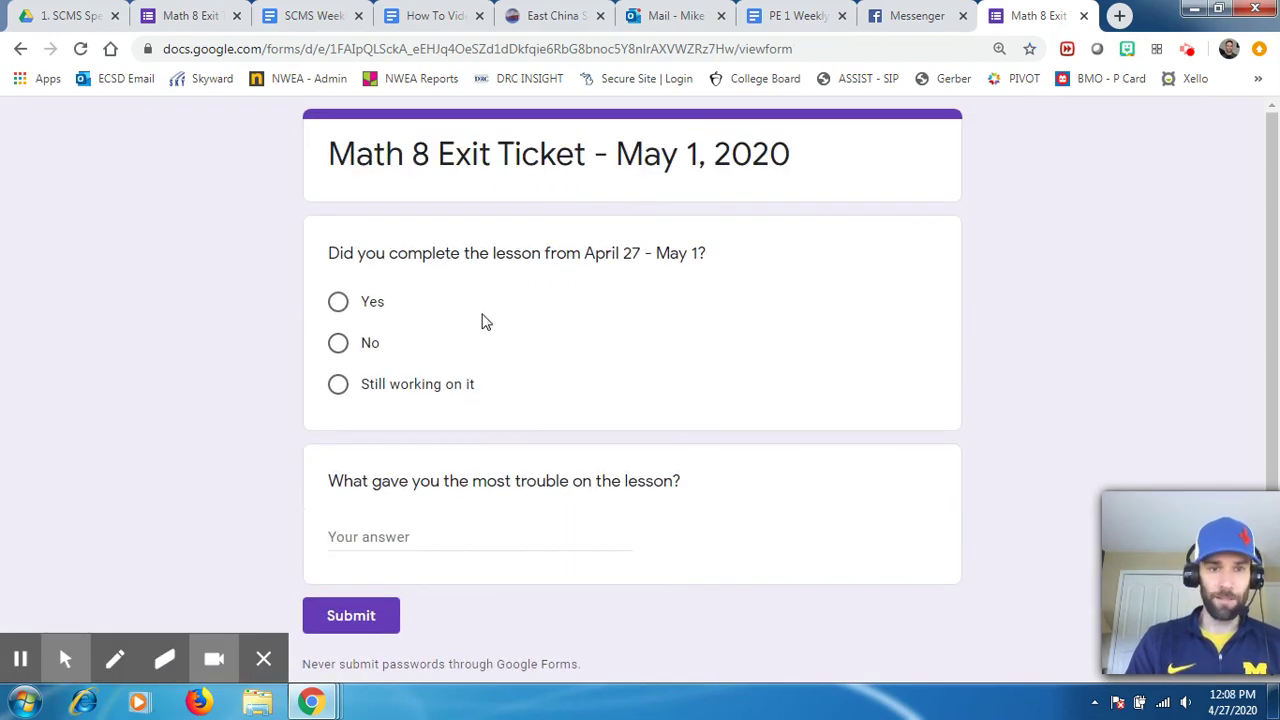
{"action": "double_click", "coordinate": [446, 337]}
{"action": "left_click", "coordinate": [380, 299]}
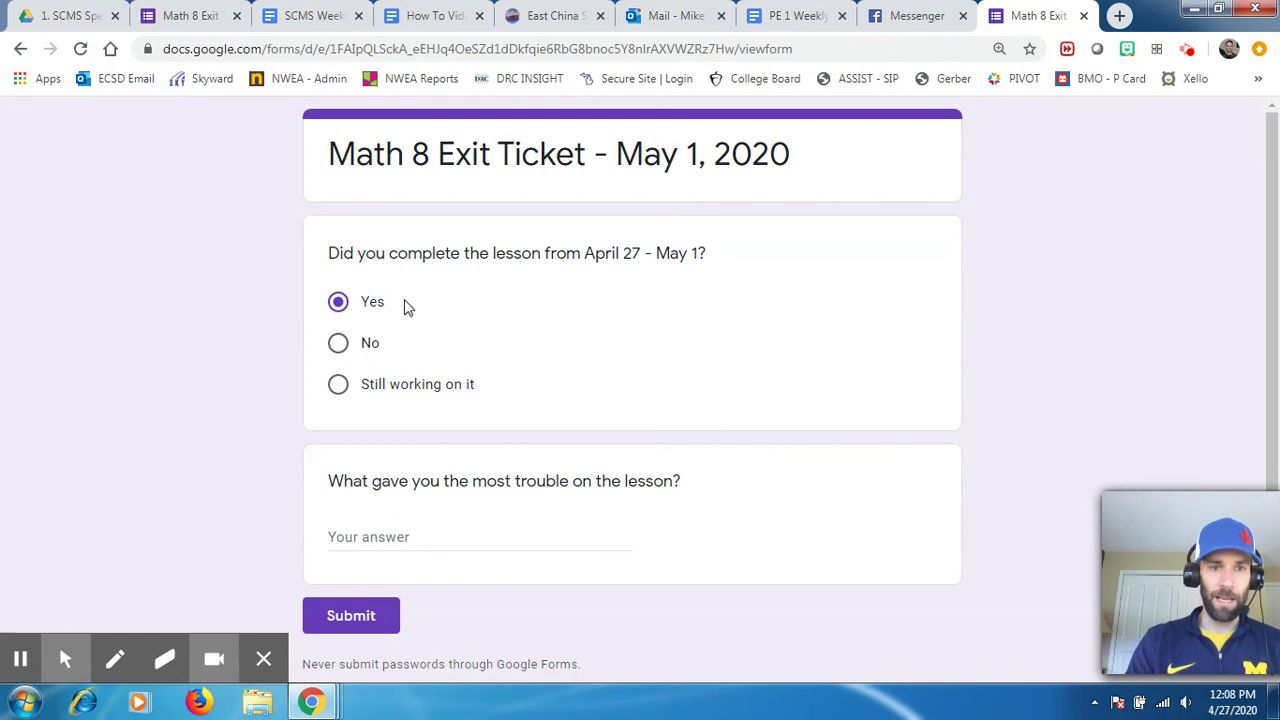
{"action": "left_click", "coordinate": [381, 547]}
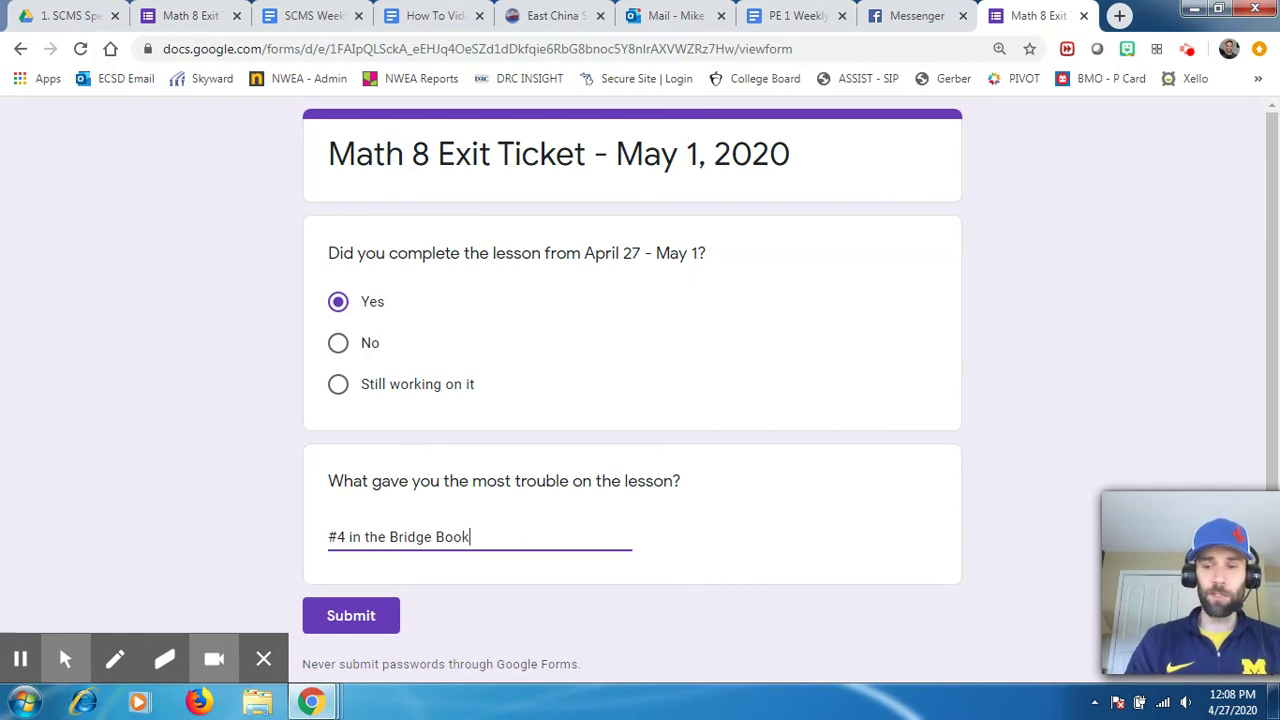
{"action": "left_click", "coordinate": [361, 616]}
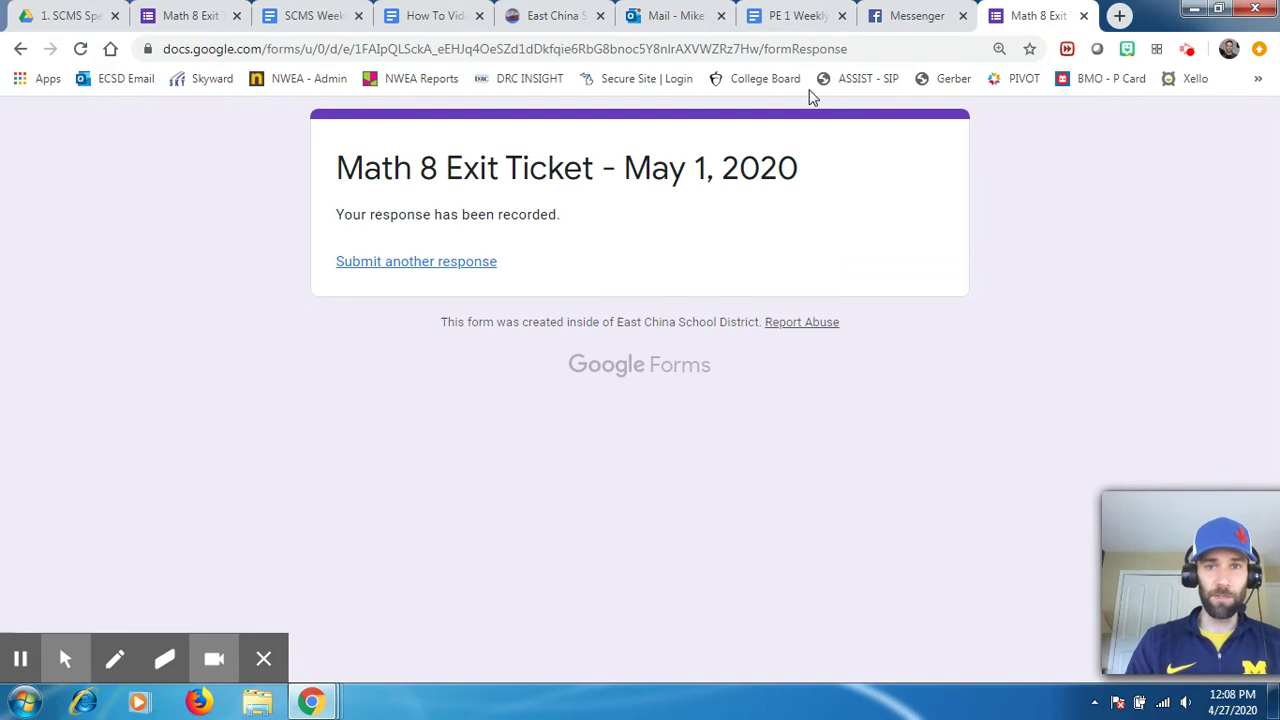
Return to the editor and review the Responses summary: 1 response, 100% Yes, '#4 in the Bridge Book'
{"action": "left_click", "coordinate": [1084, 16]}
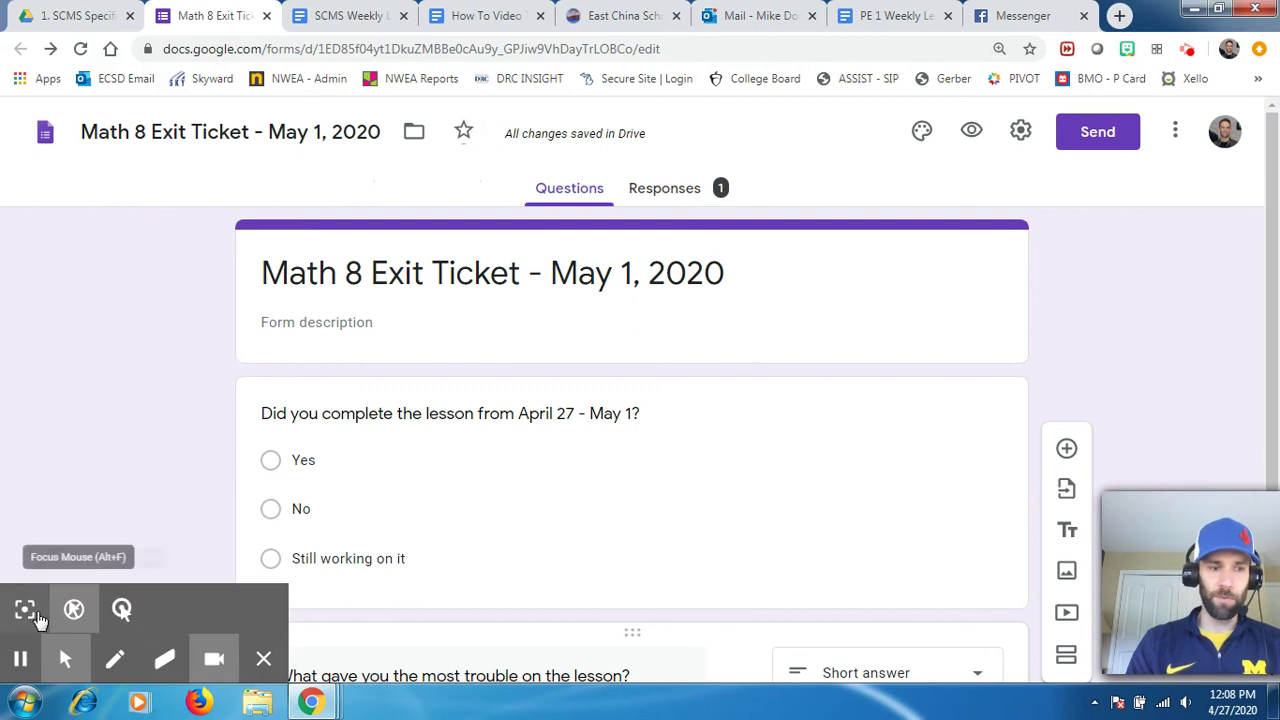
{"action": "left_click", "coordinate": [122, 609]}
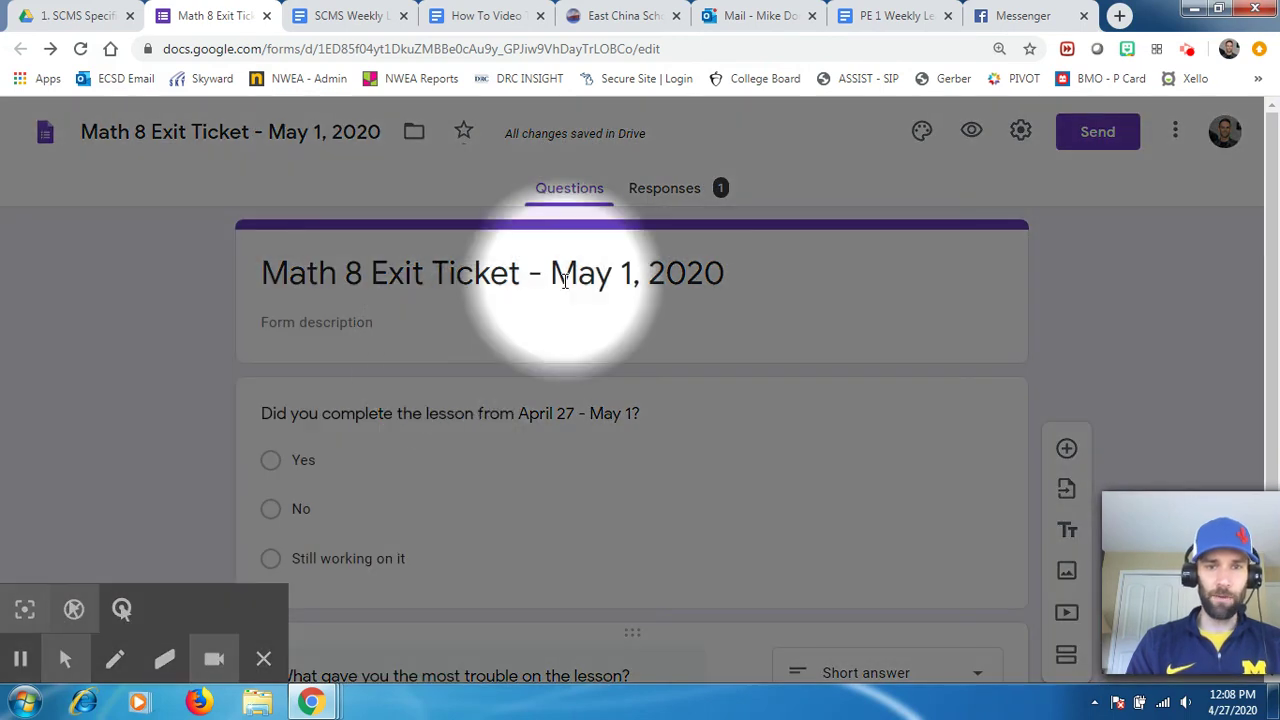
{"action": "left_click", "coordinate": [664, 190]}
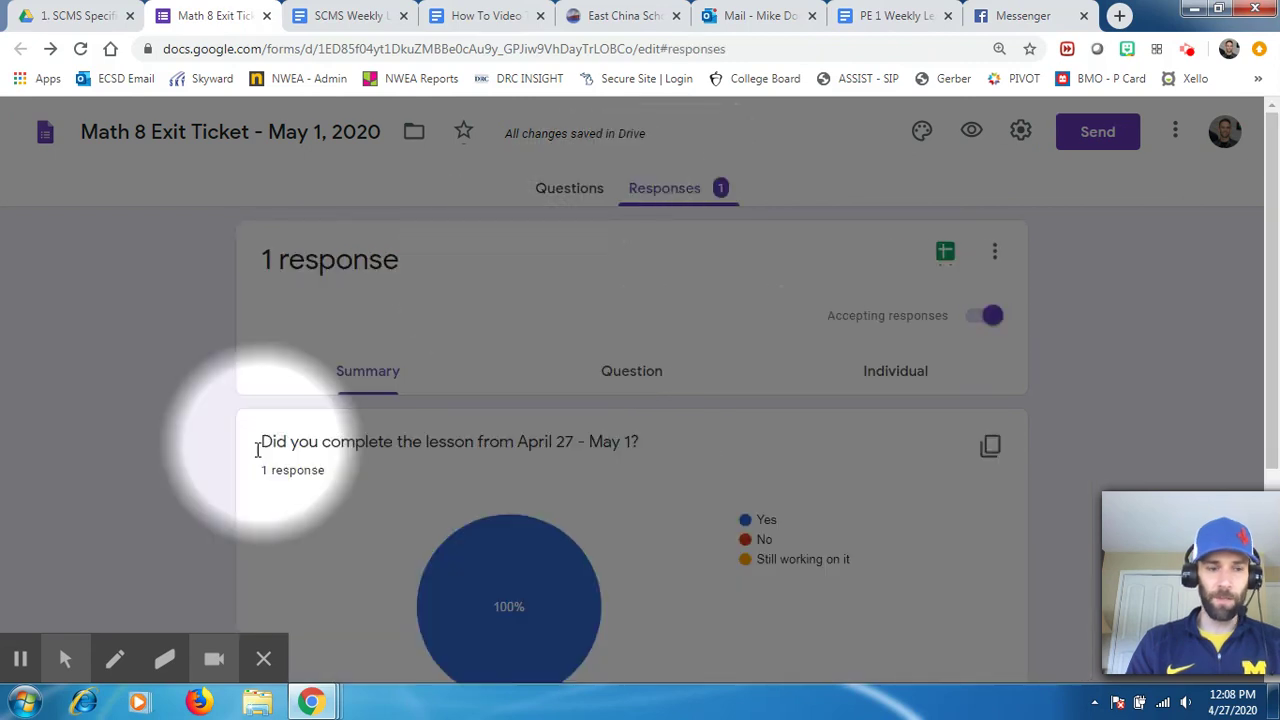
{"action": "left_click", "coordinate": [30, 610]}
{"action": "scroll", "coordinate": [571, 343], "scroll_direction": "down", "scroll_amount": 2}
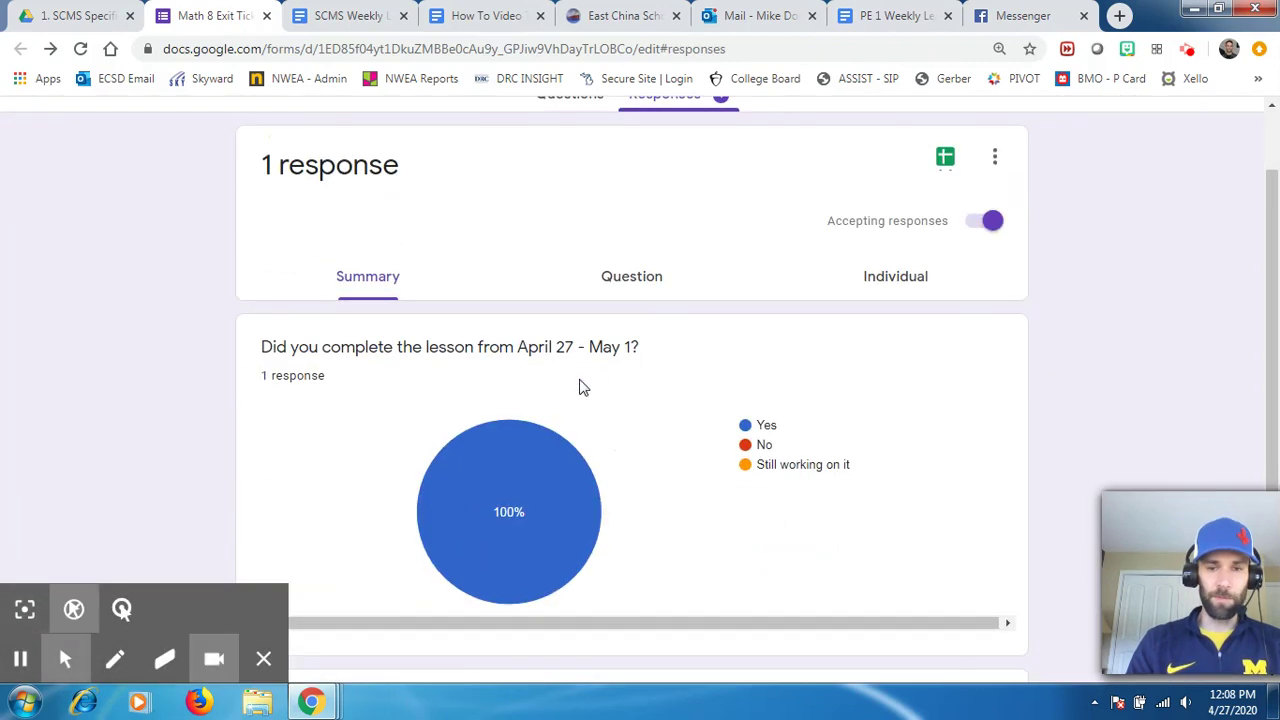
{"action": "mouse_move", "coordinate": [580, 366]}
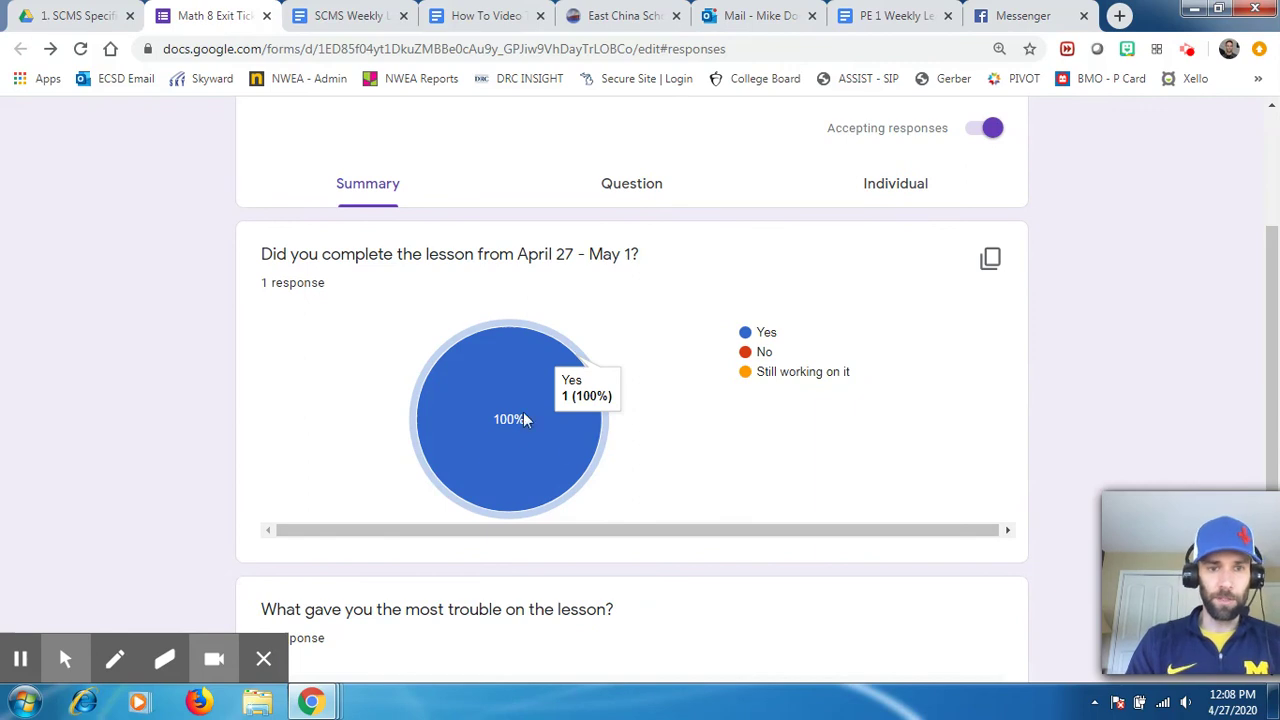
{"action": "scroll", "coordinate": [541, 451], "scroll_direction": "down", "scroll_amount": 2}
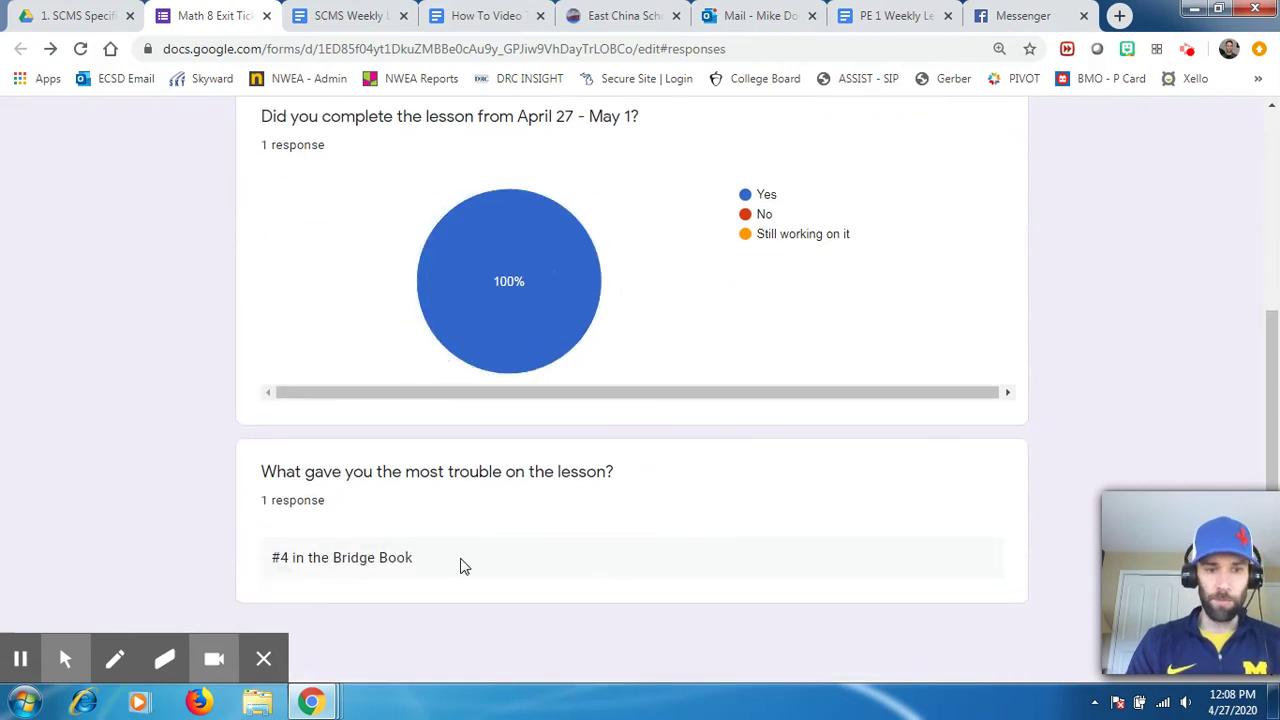
{"action": "scroll", "coordinate": [490, 533], "scroll_direction": "up", "scroll_amount": 4}
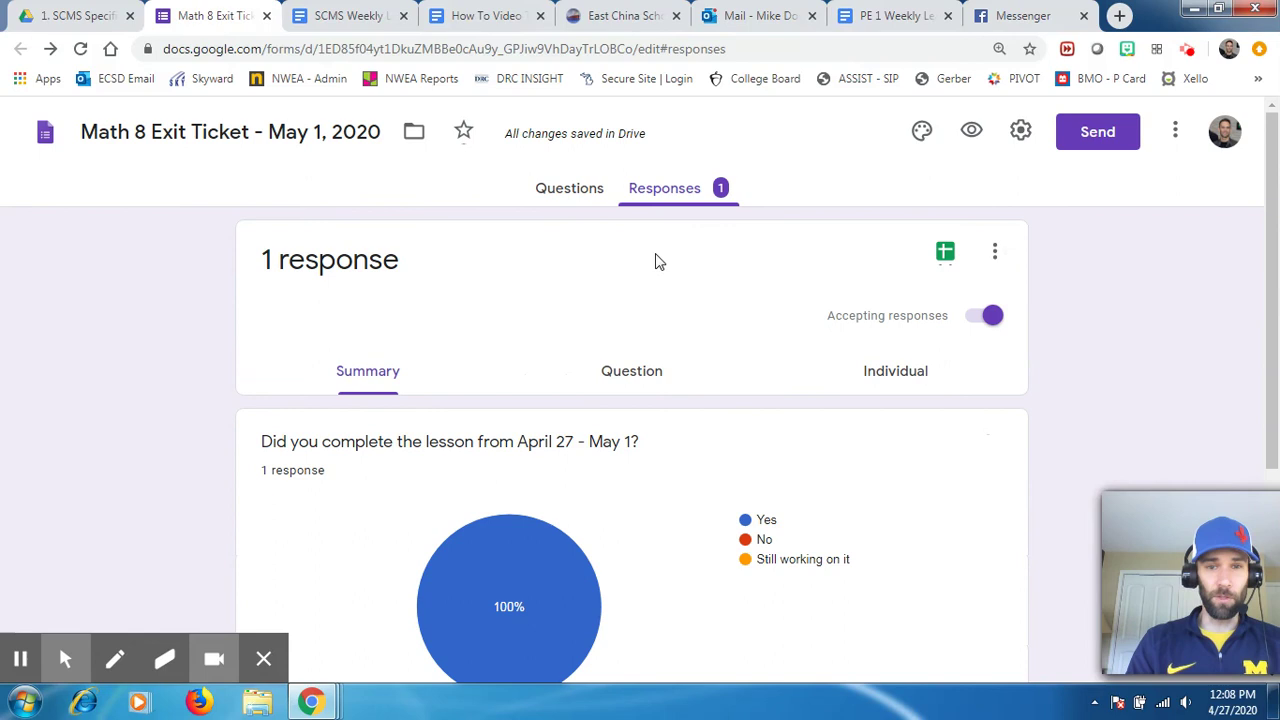
From the Responses tab, create a new linked sheet 'Math 8 Exit Ticket - May 1, 2020 (Responses)'
{"action": "left_click", "coordinate": [121, 608]}
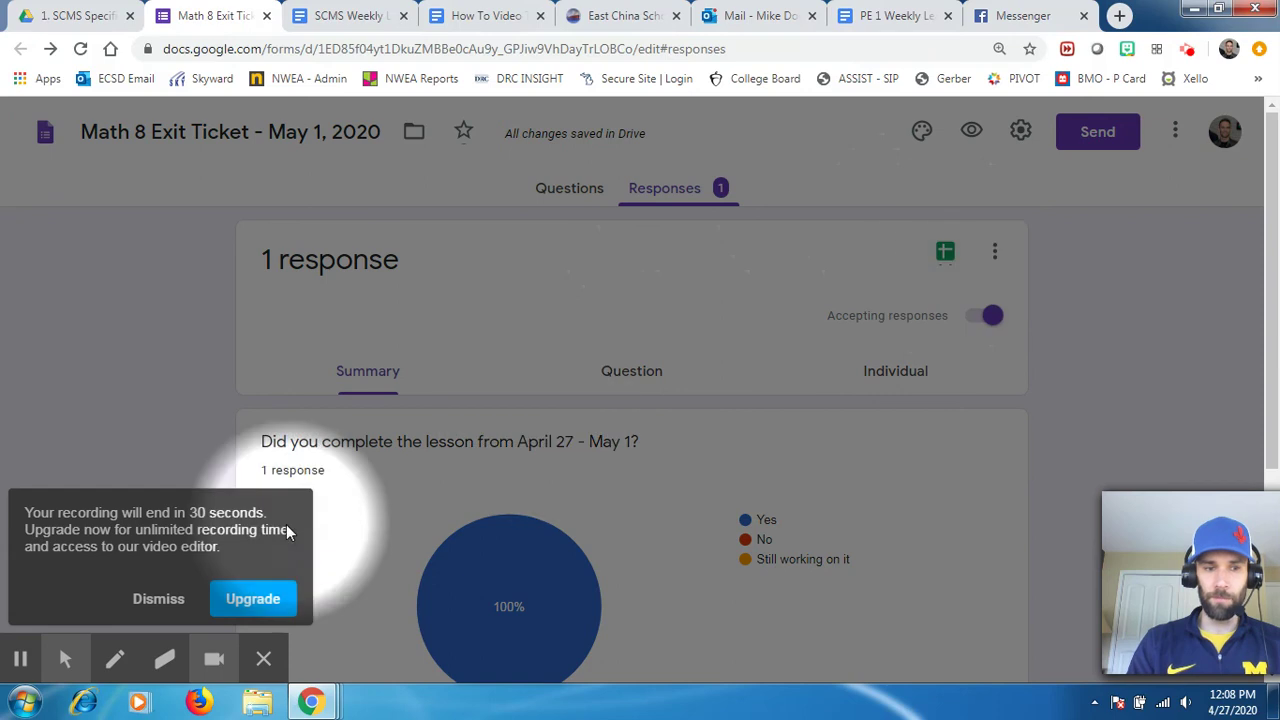
{"action": "left_click", "coordinate": [162, 595]}
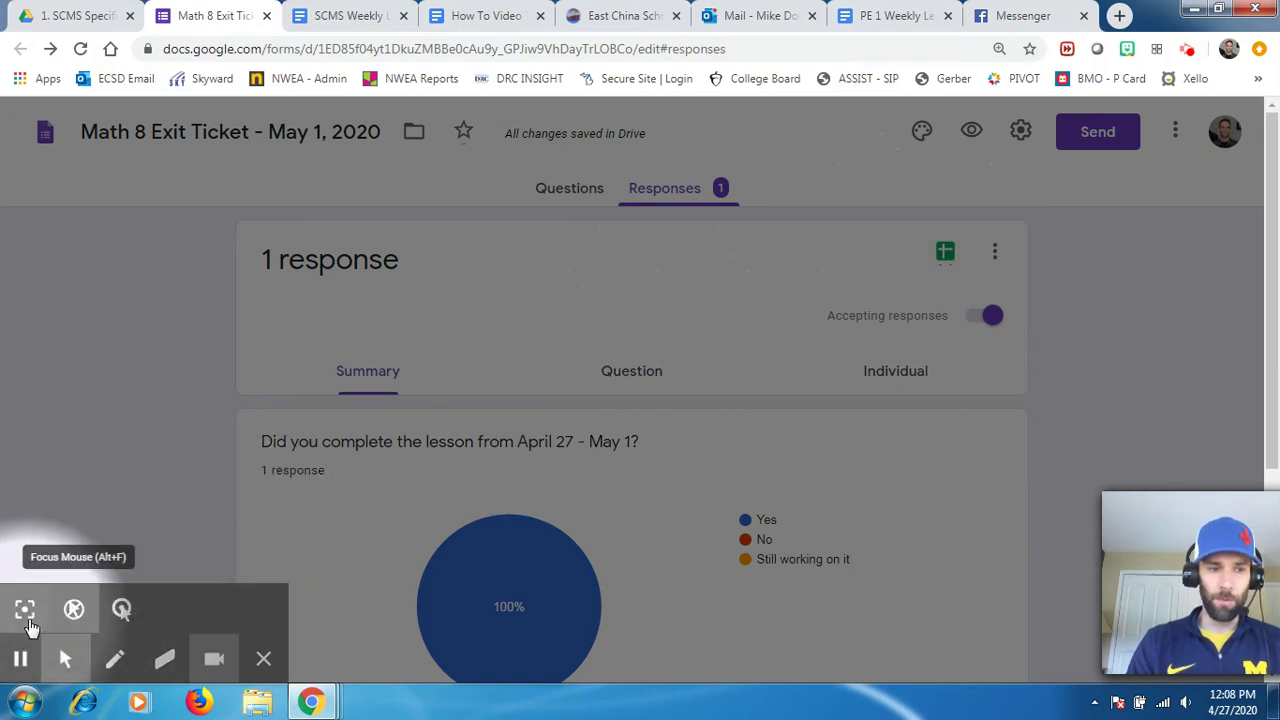
{"action": "left_click", "coordinate": [24, 608]}
{"action": "left_click", "coordinate": [943, 254]}
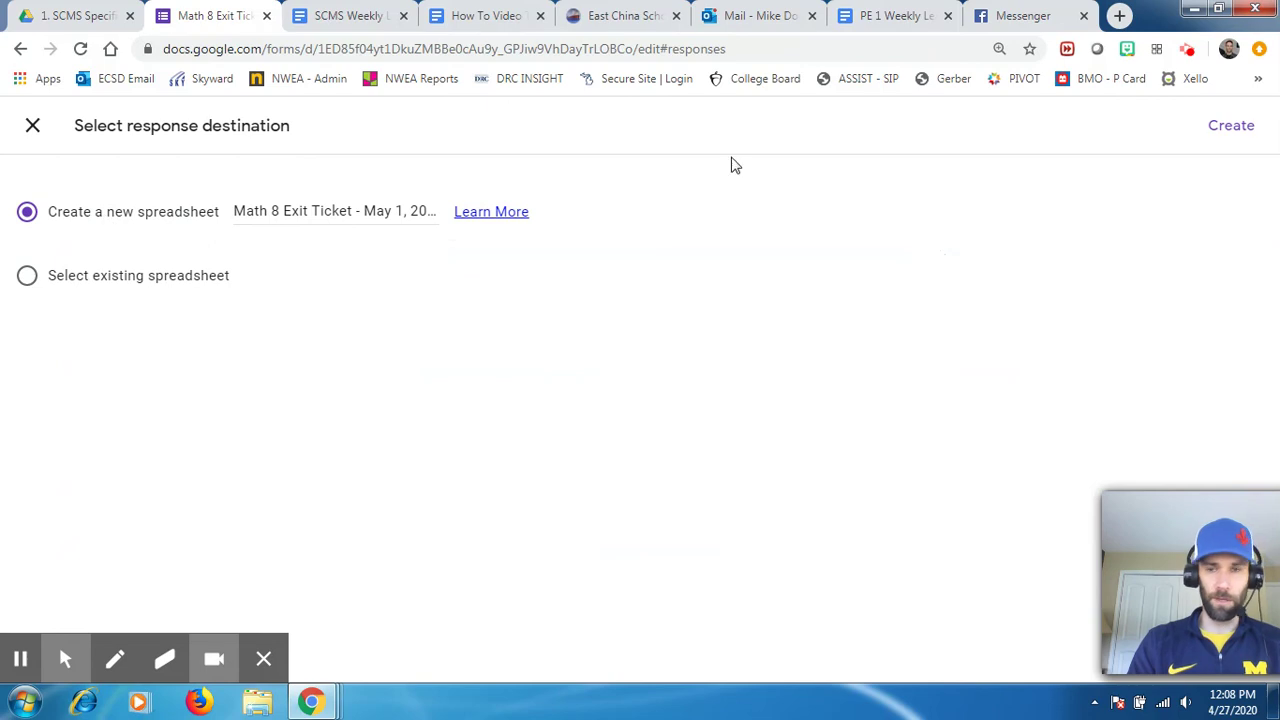
{"action": "left_click", "coordinate": [1234, 127]}
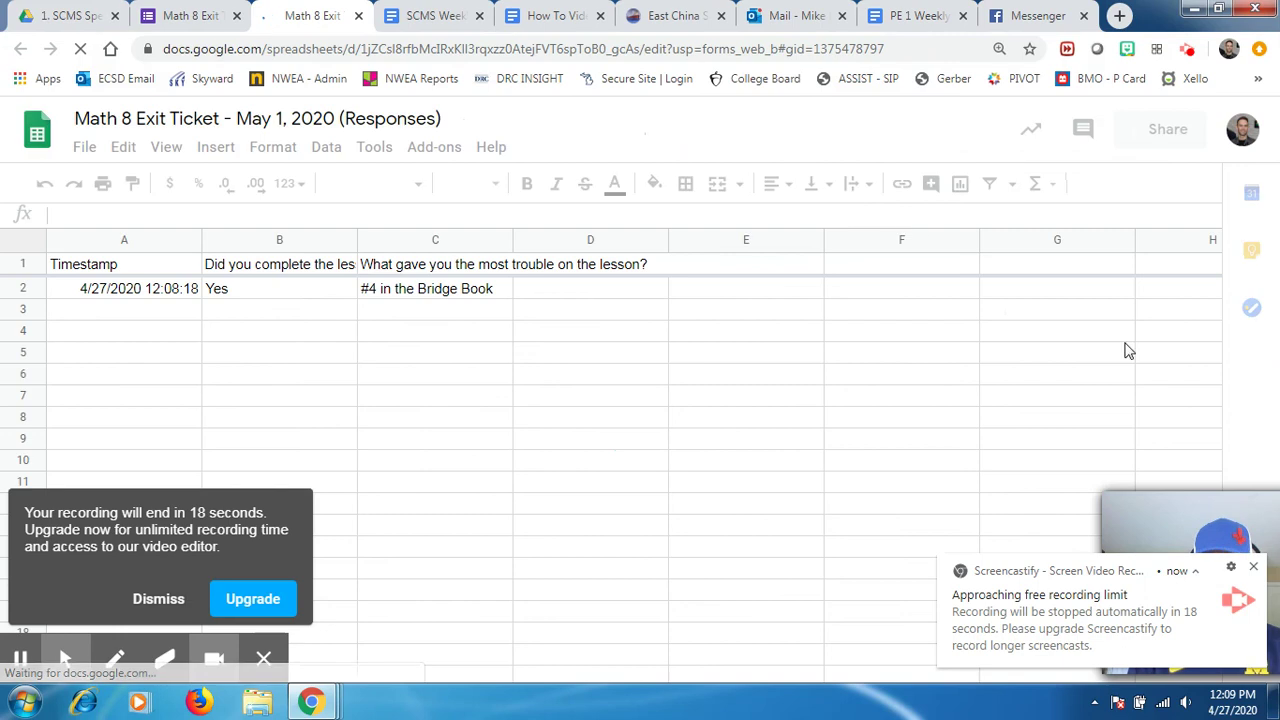
Check the test answers in row 2, then go back via the Forms tab to the Drive folder
{"action": "left_click", "coordinate": [1253, 566]}
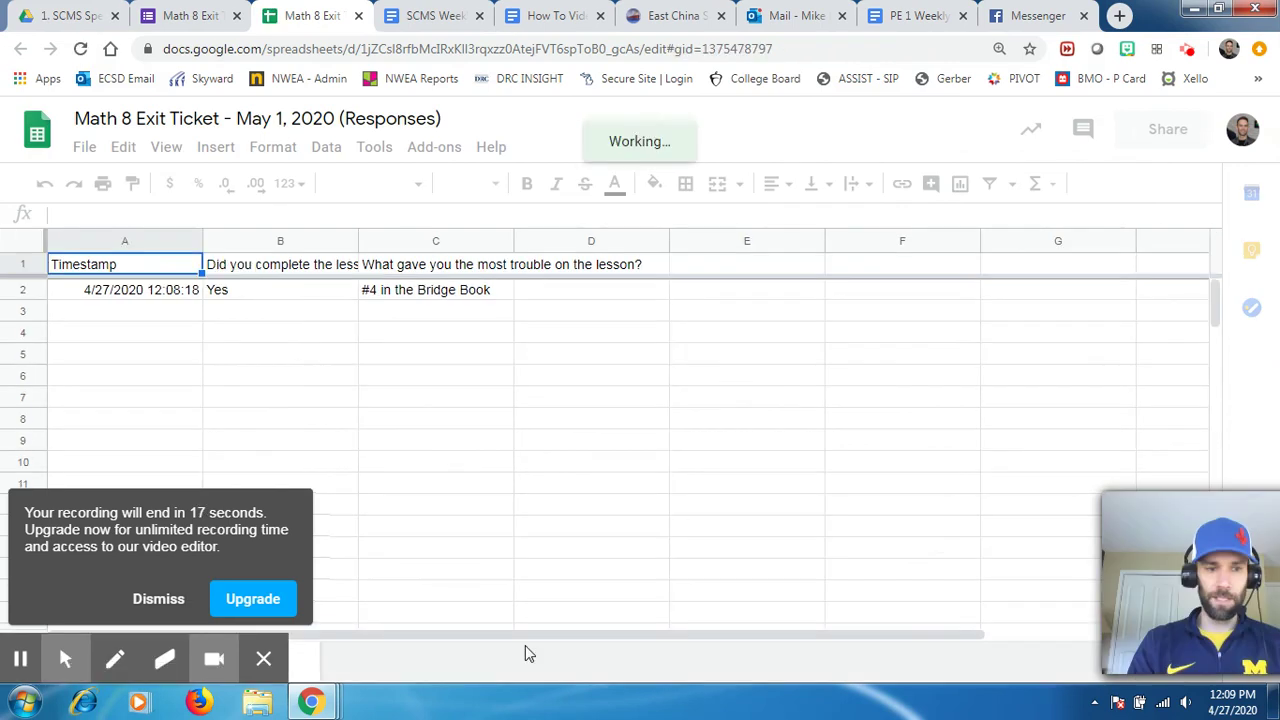
{"action": "left_click", "coordinate": [160, 600]}
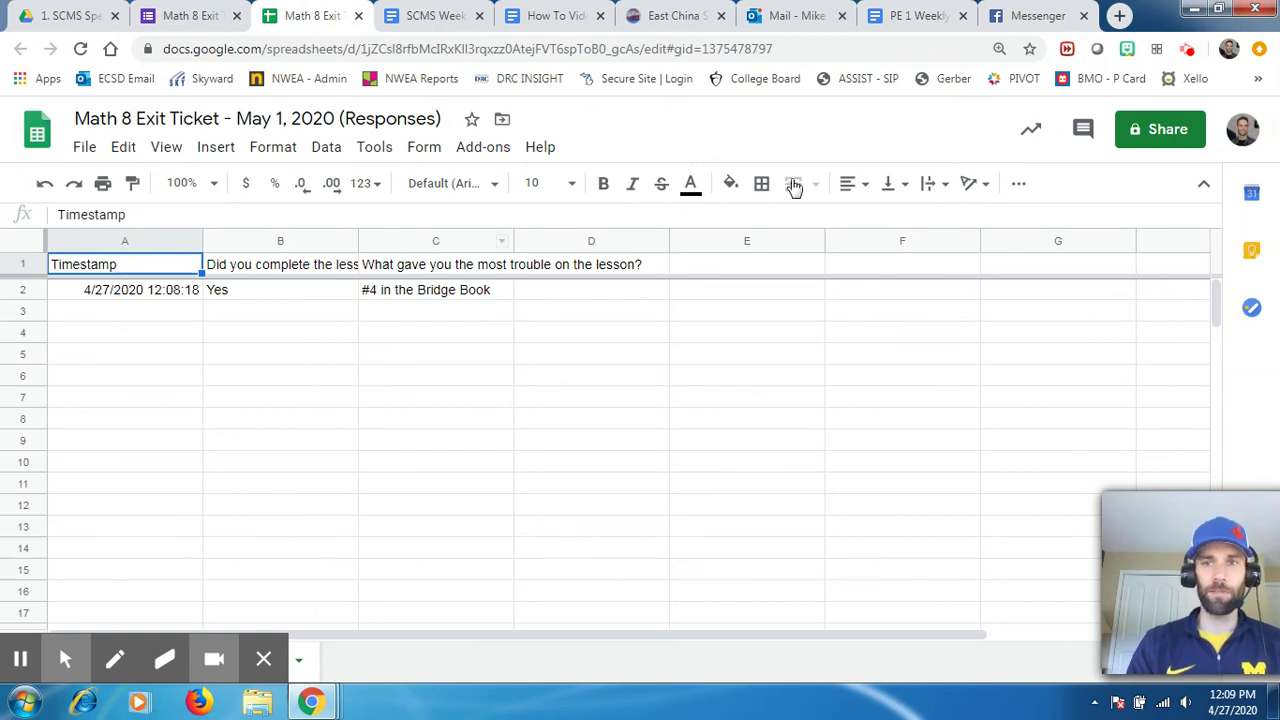
{"action": "left_click", "coordinate": [190, 15]}
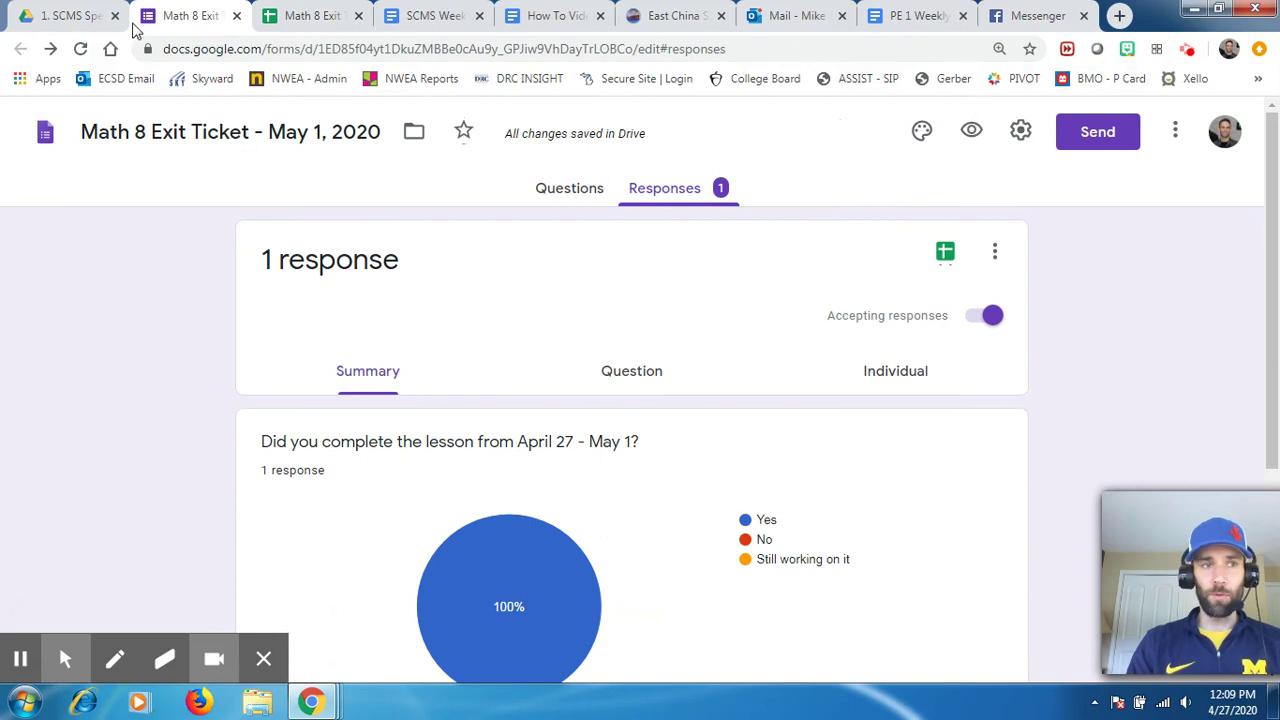
{"action": "left_click", "coordinate": [70, 15]}
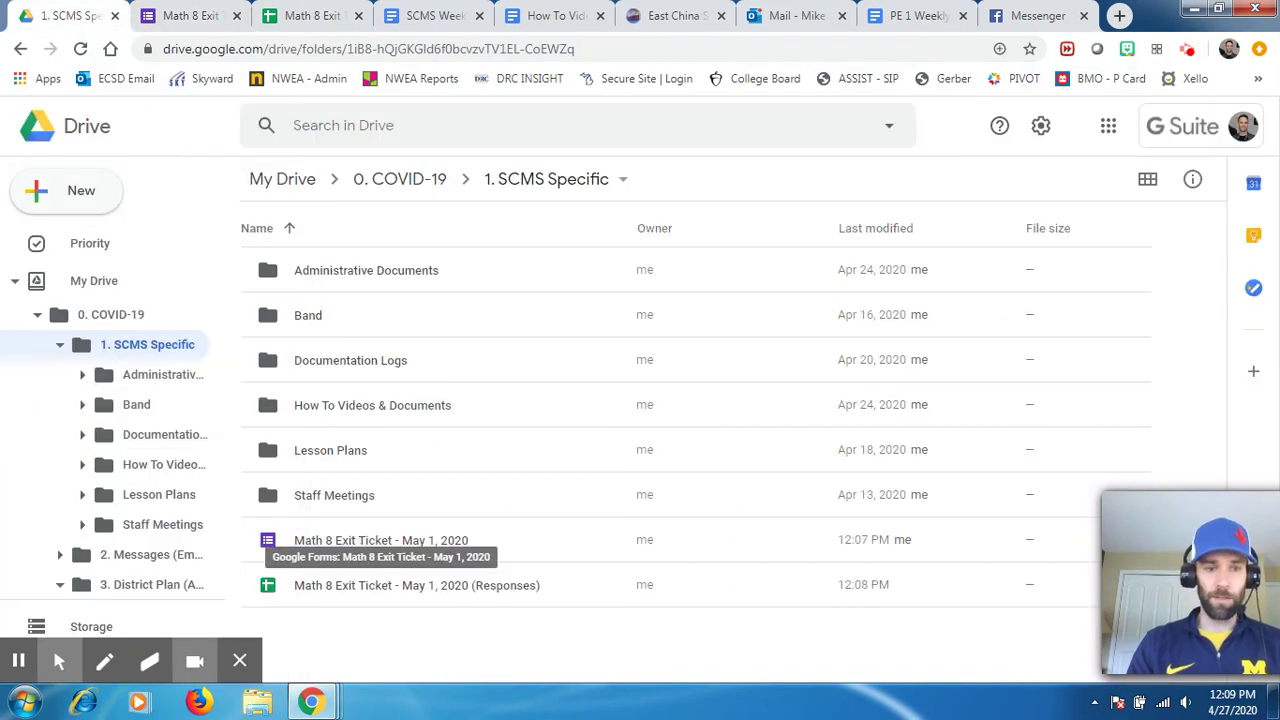